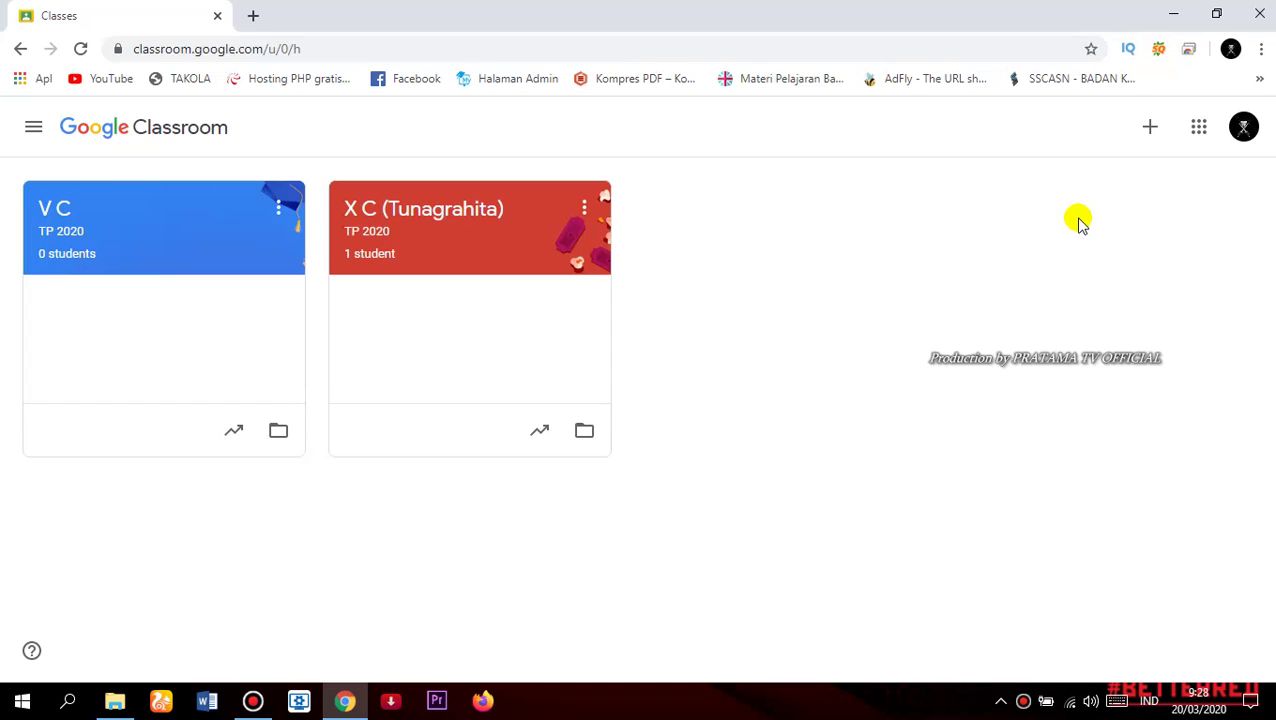
Open the X C (Tunagrahita) class and change its theme to the blue pencil and school bag image from the General gallery.
click(455, 238)
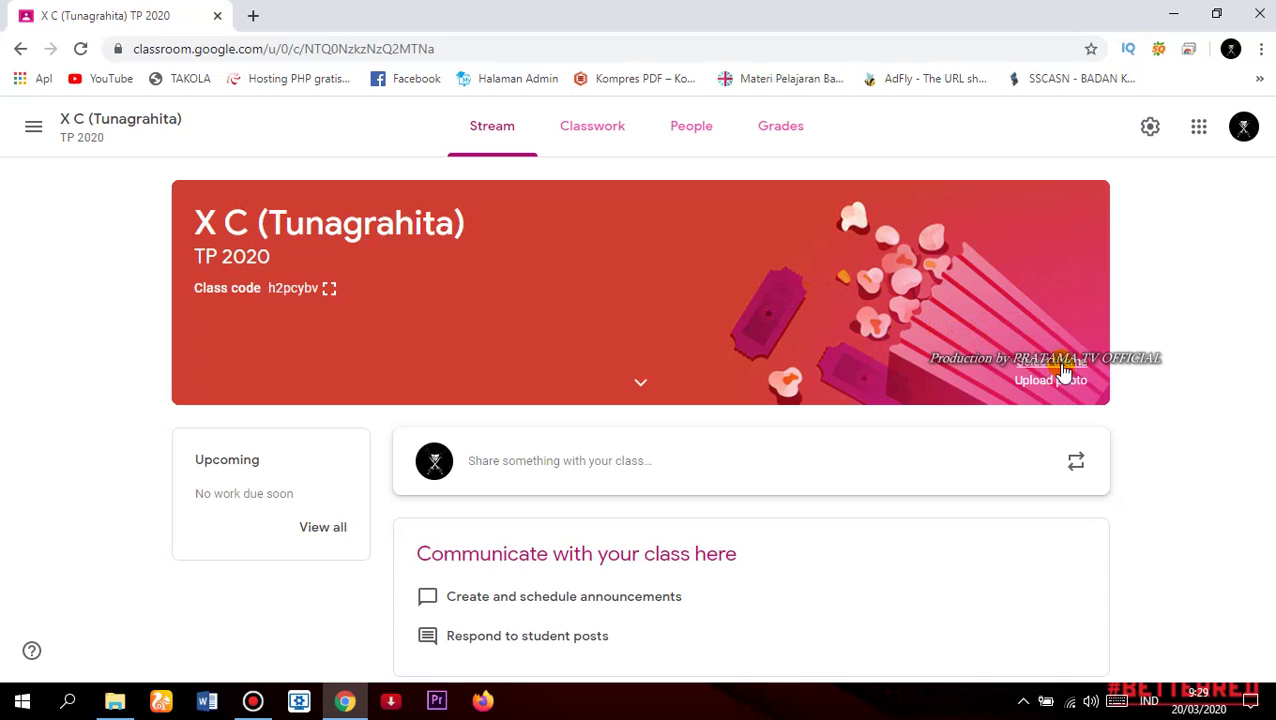
click(1062, 379)
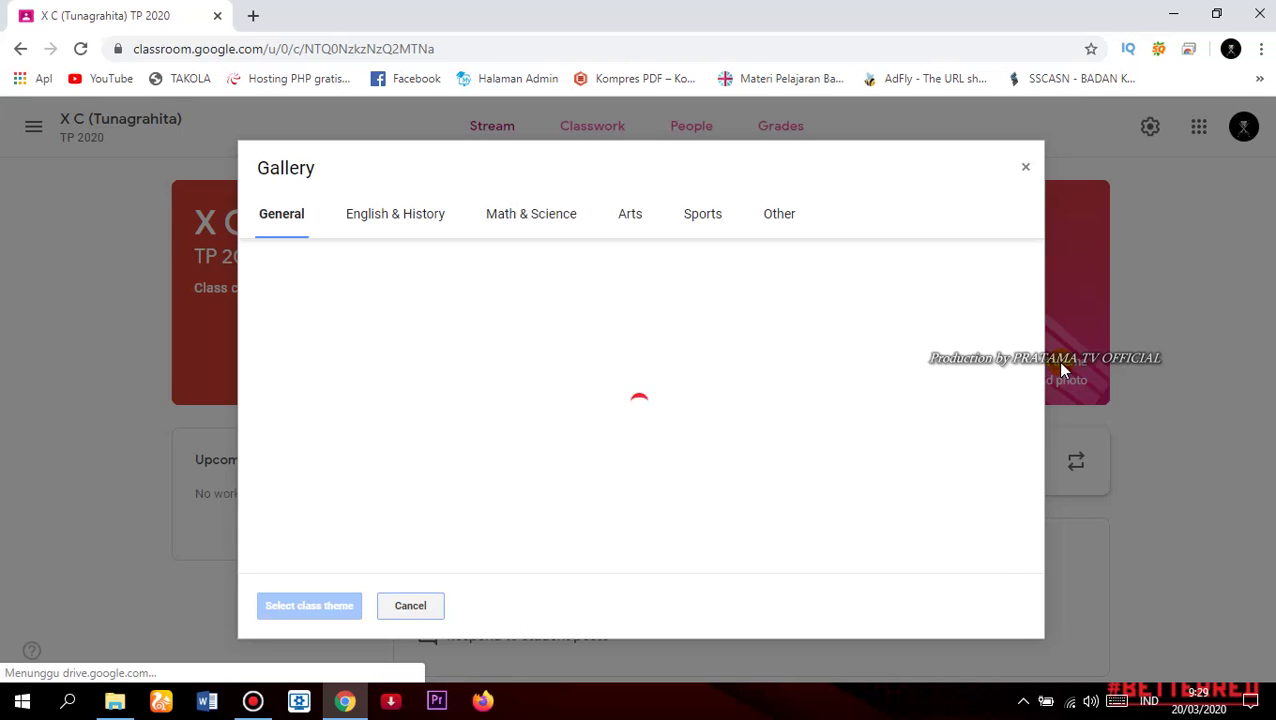
click(858, 428)
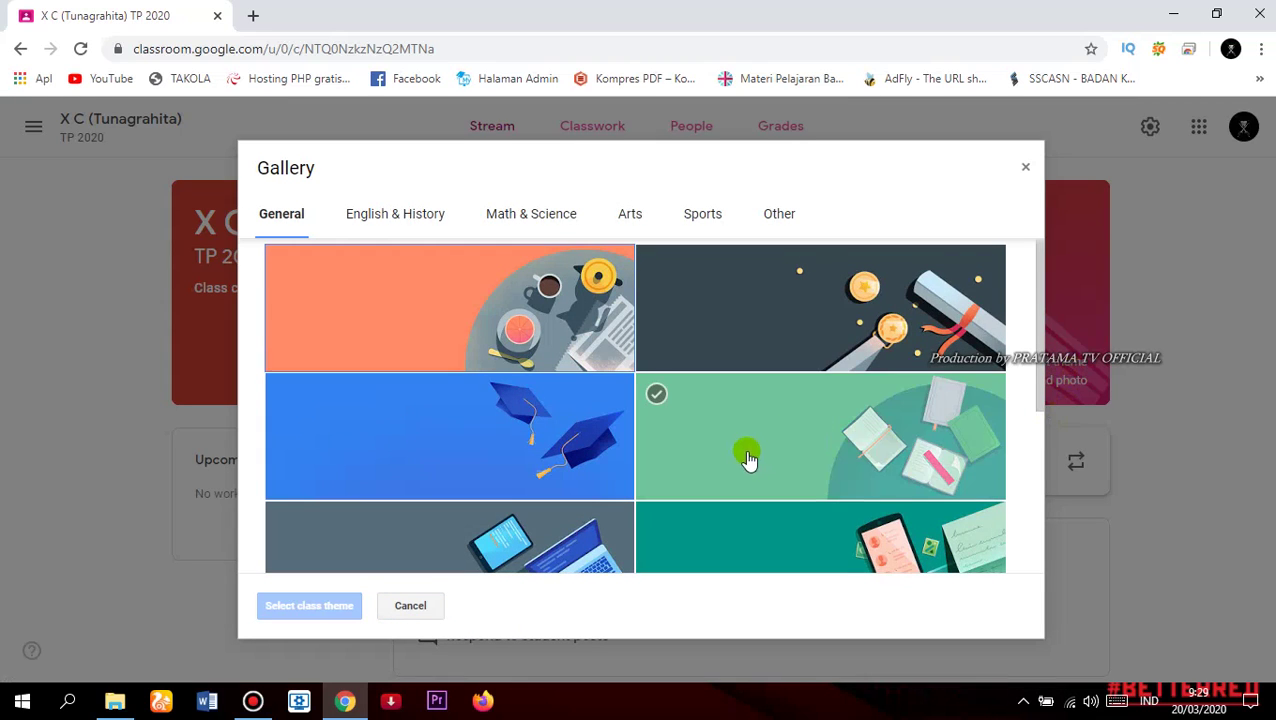
scroll(746, 458, down, 3)
click(785, 420)
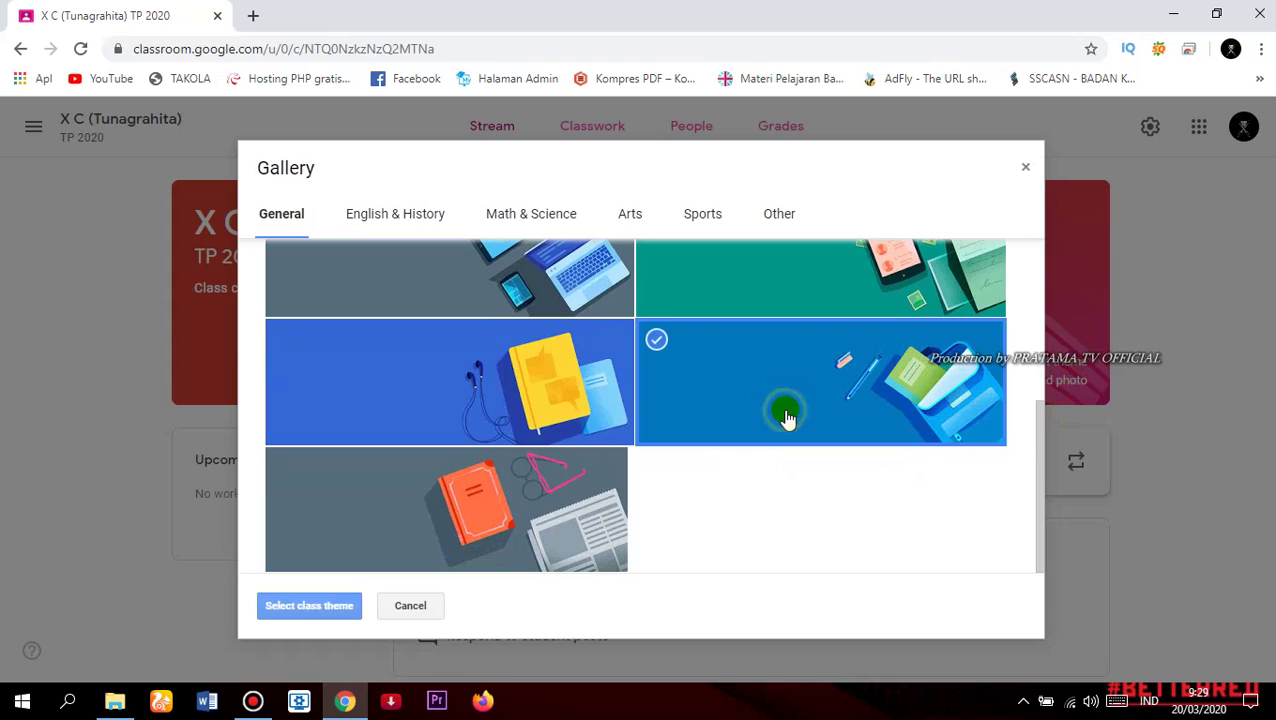
click(309, 606)
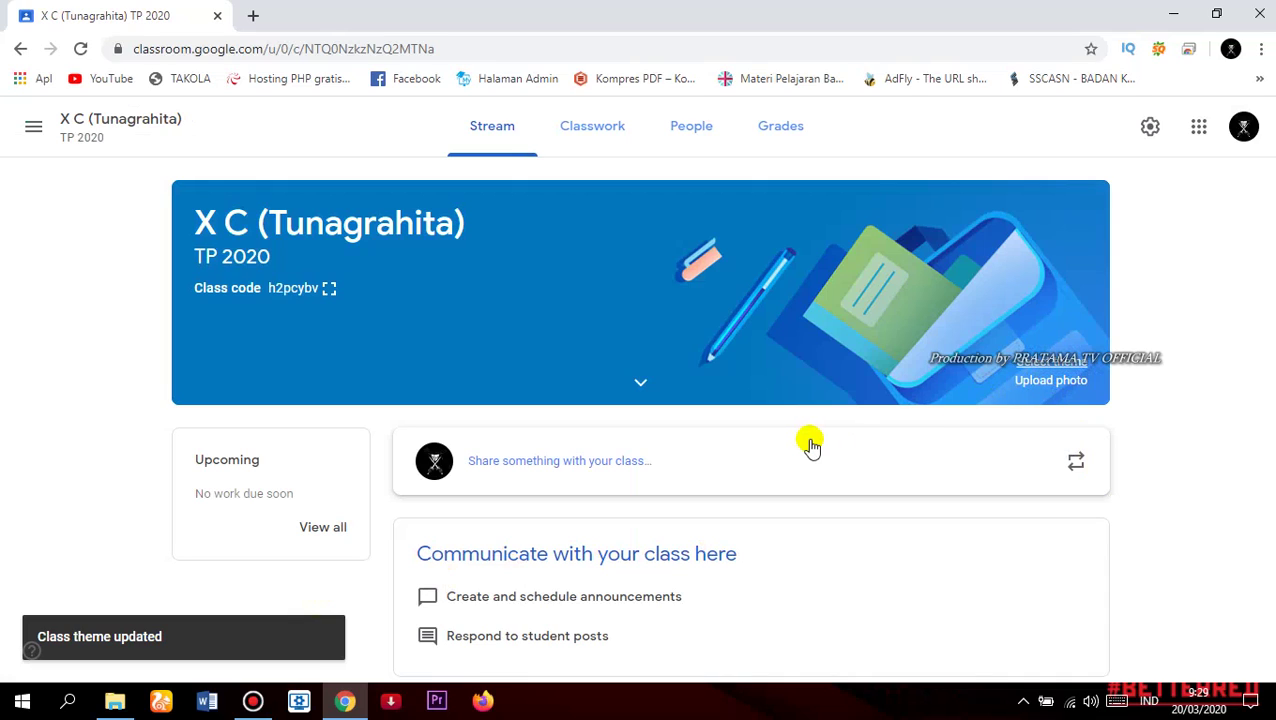
Post the announcement "Hallo para siswa kita belajar hari ini jam 09.00" to all students in the class stream.
click(577, 461)
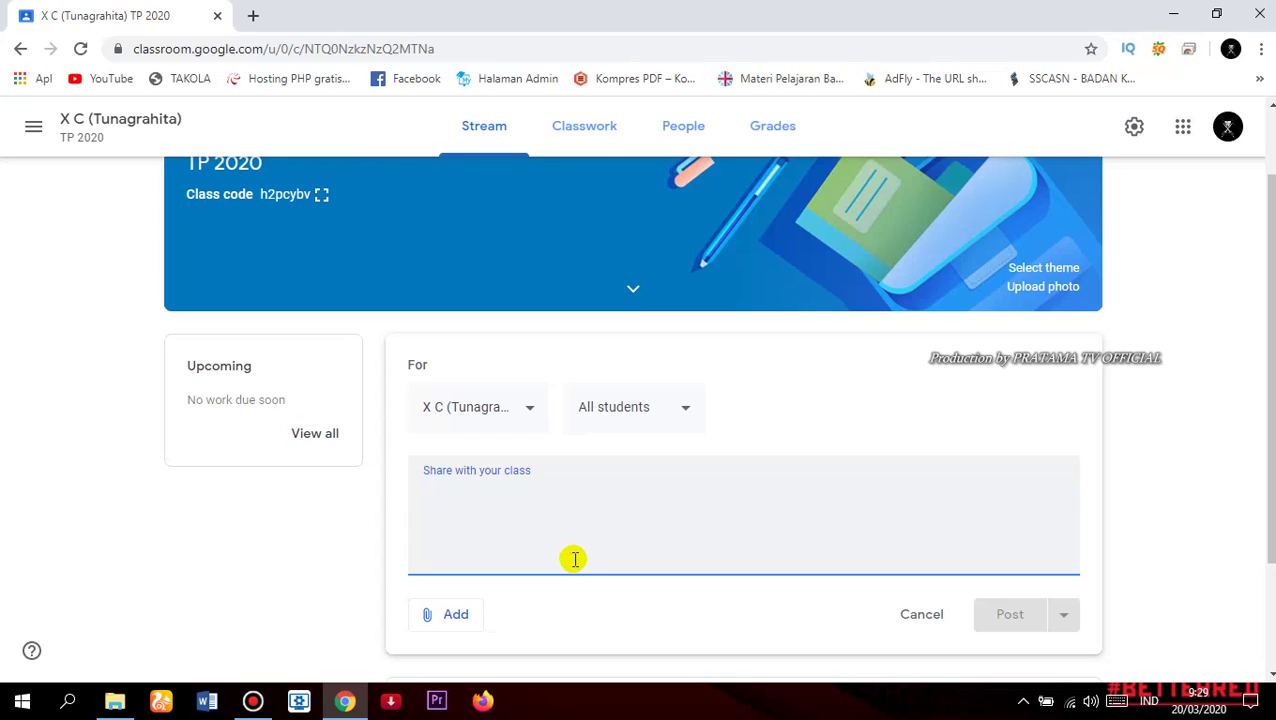
text(hAL)
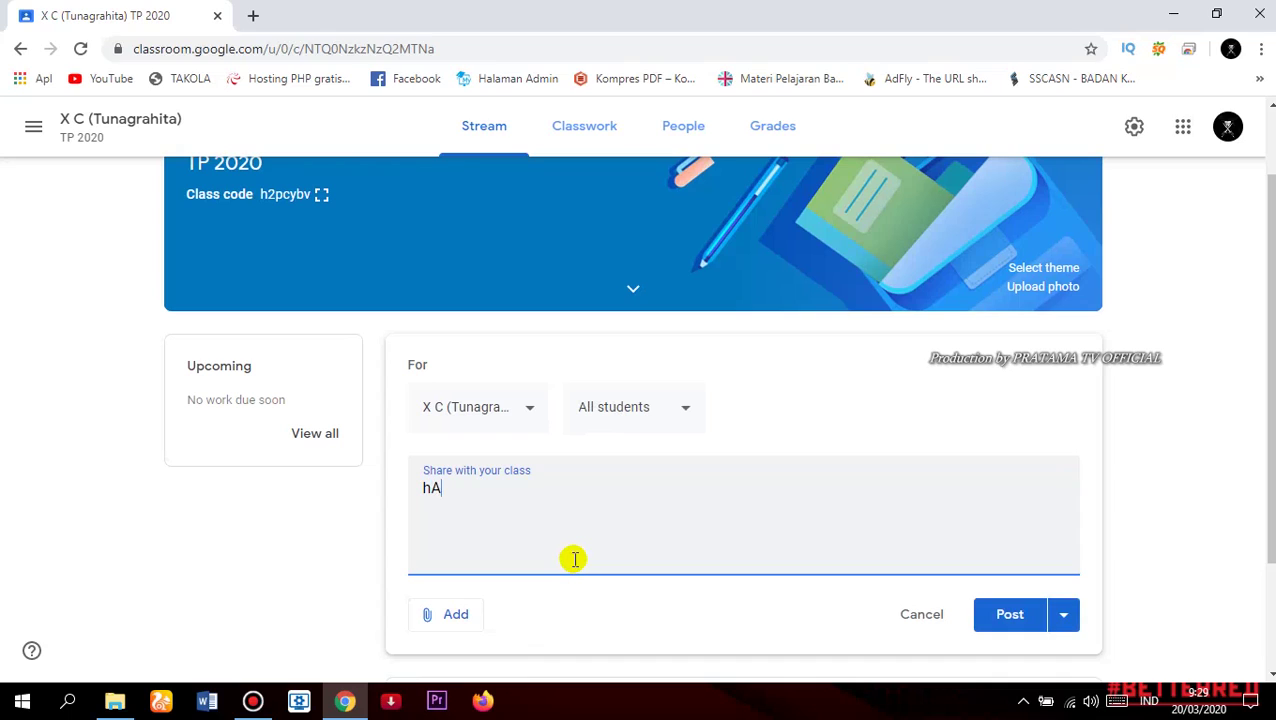
key(BackSpace)
key(BackSpace)
key(BackSpace)
text(Hallo para siswa)
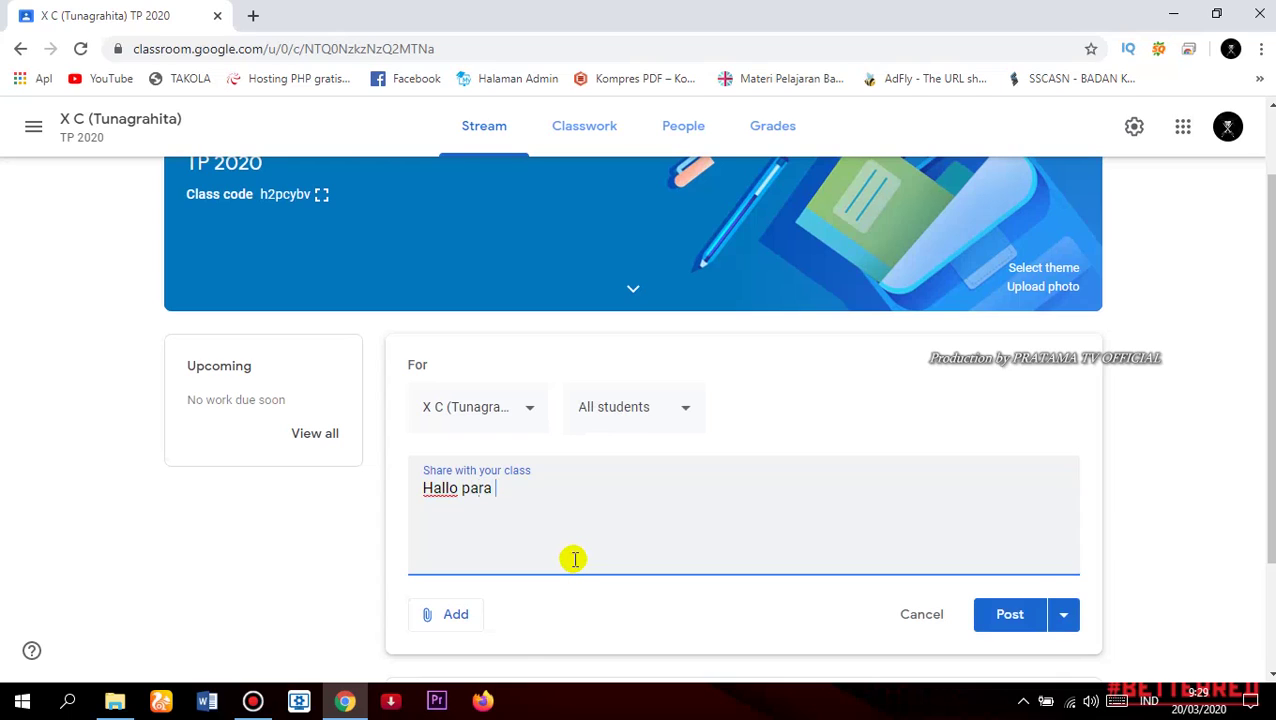
text( kita be)
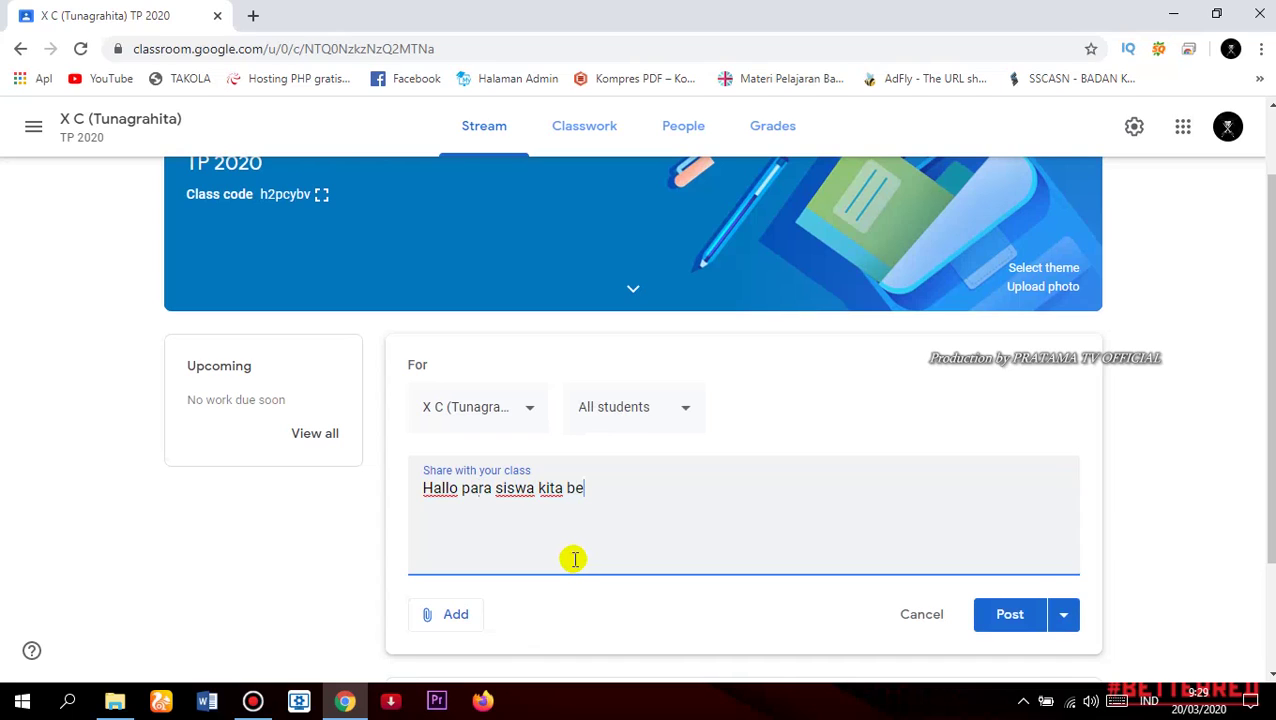
text(lajar hari in)
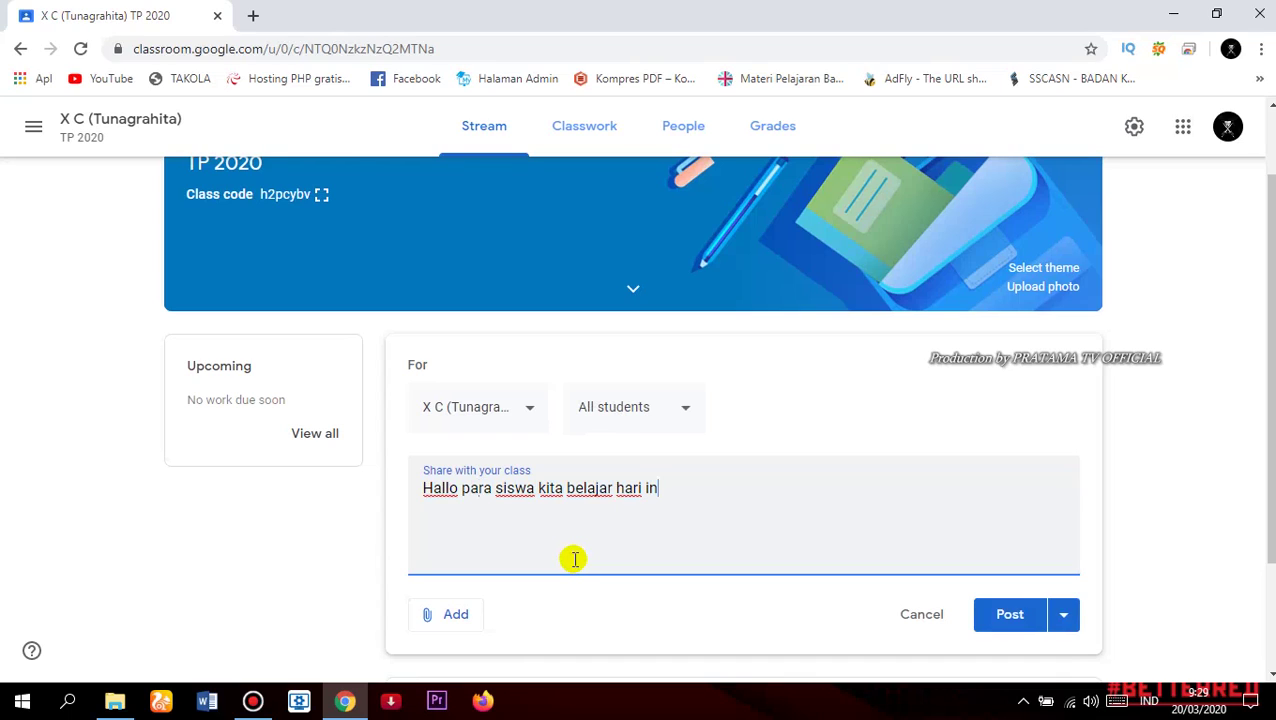
text(i jam 09.00)
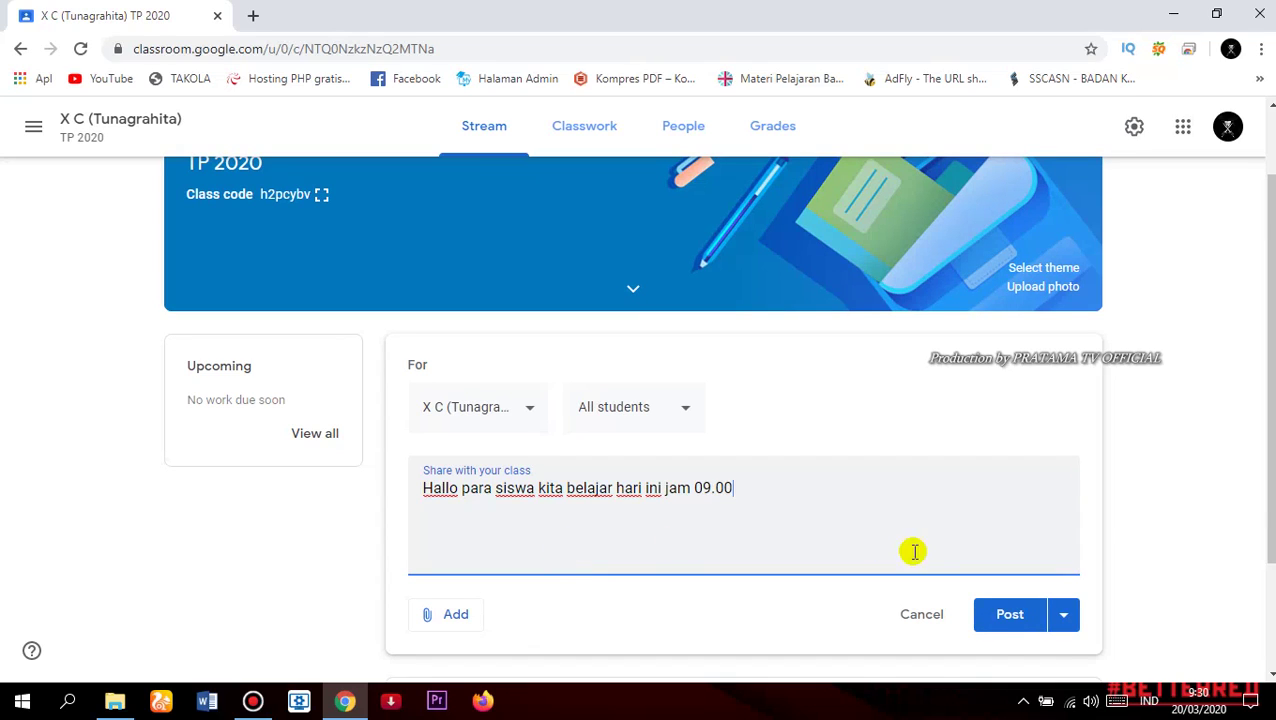
click(1000, 618)
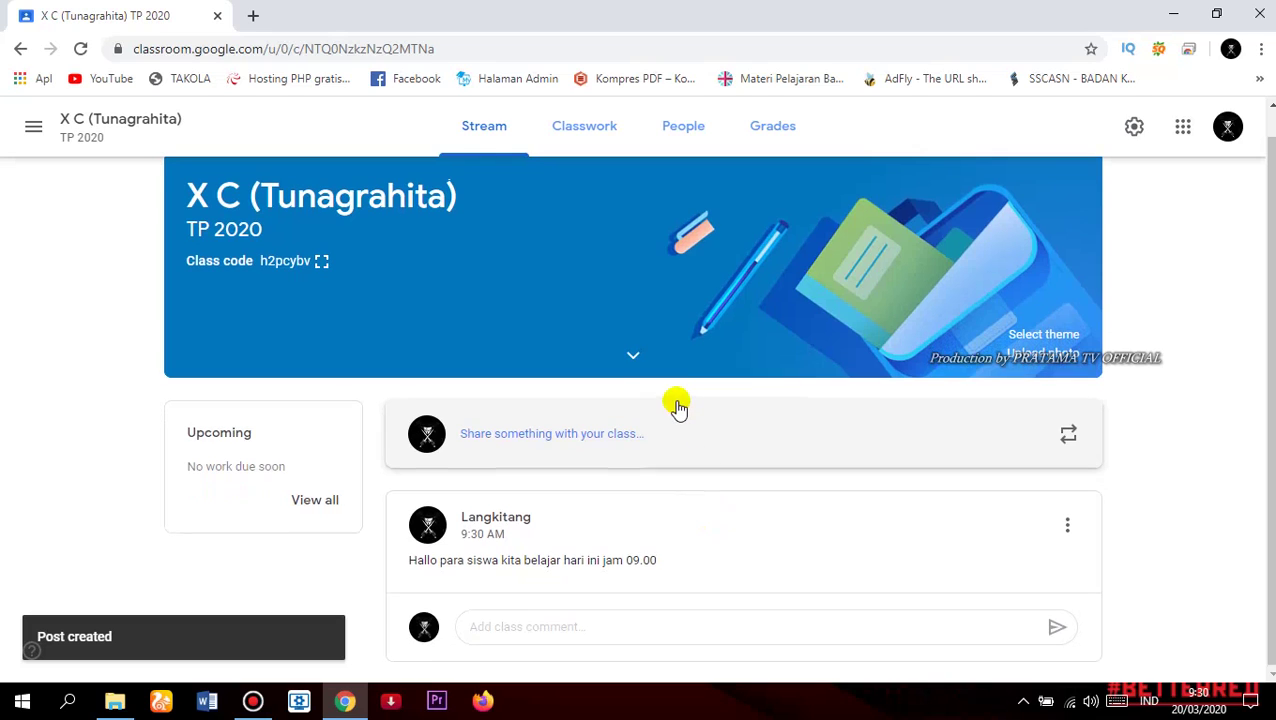
Open the Classwork page of the X C (Tunagrahita) class.
click(572, 130)
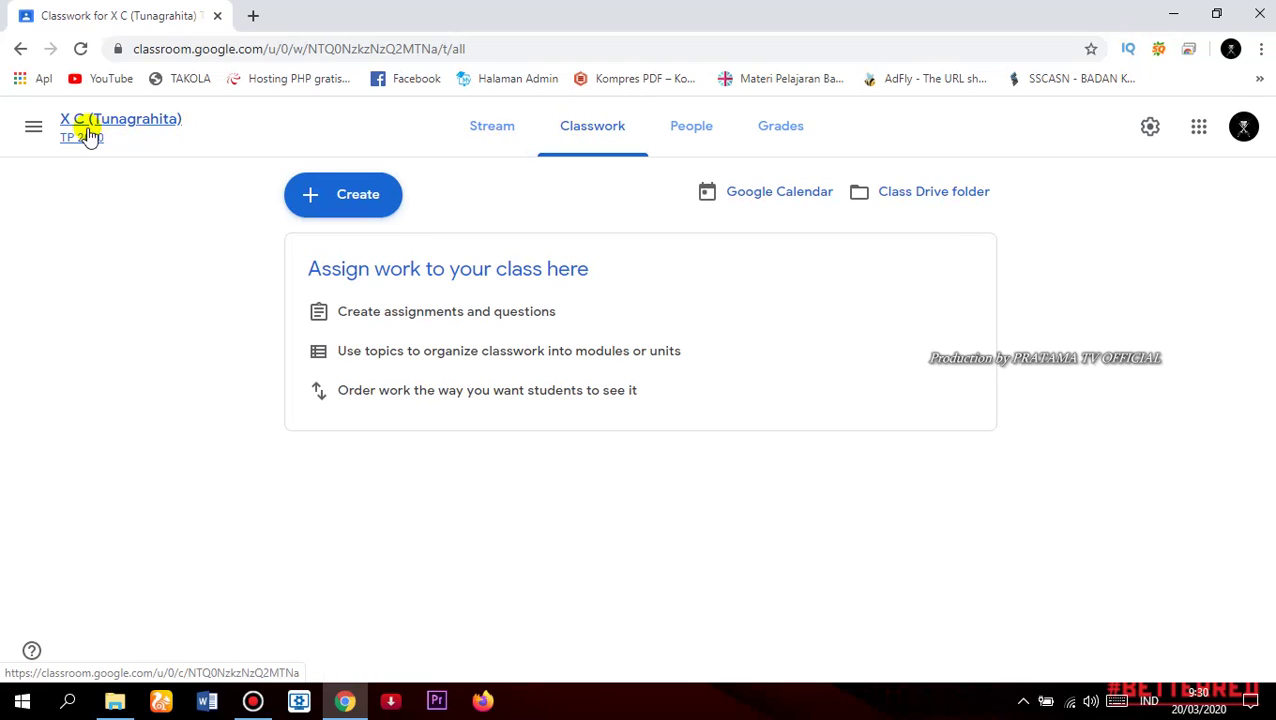
click(485, 133)
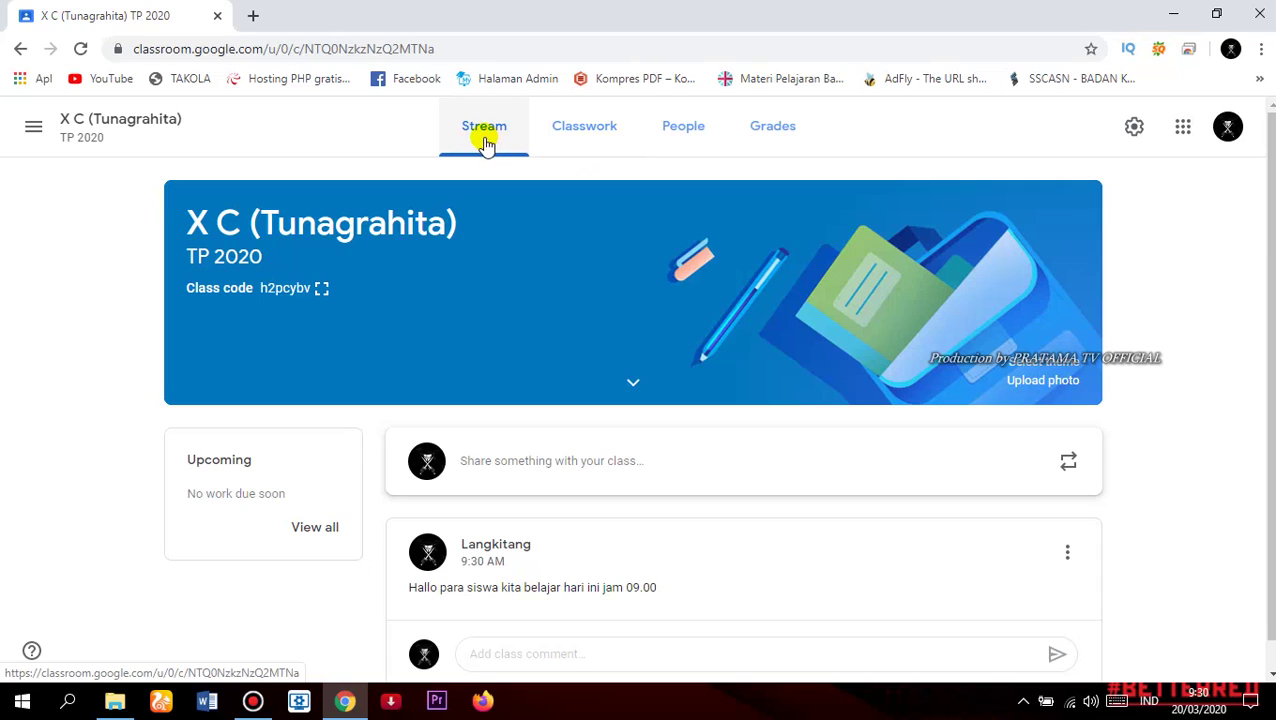
click(587, 138)
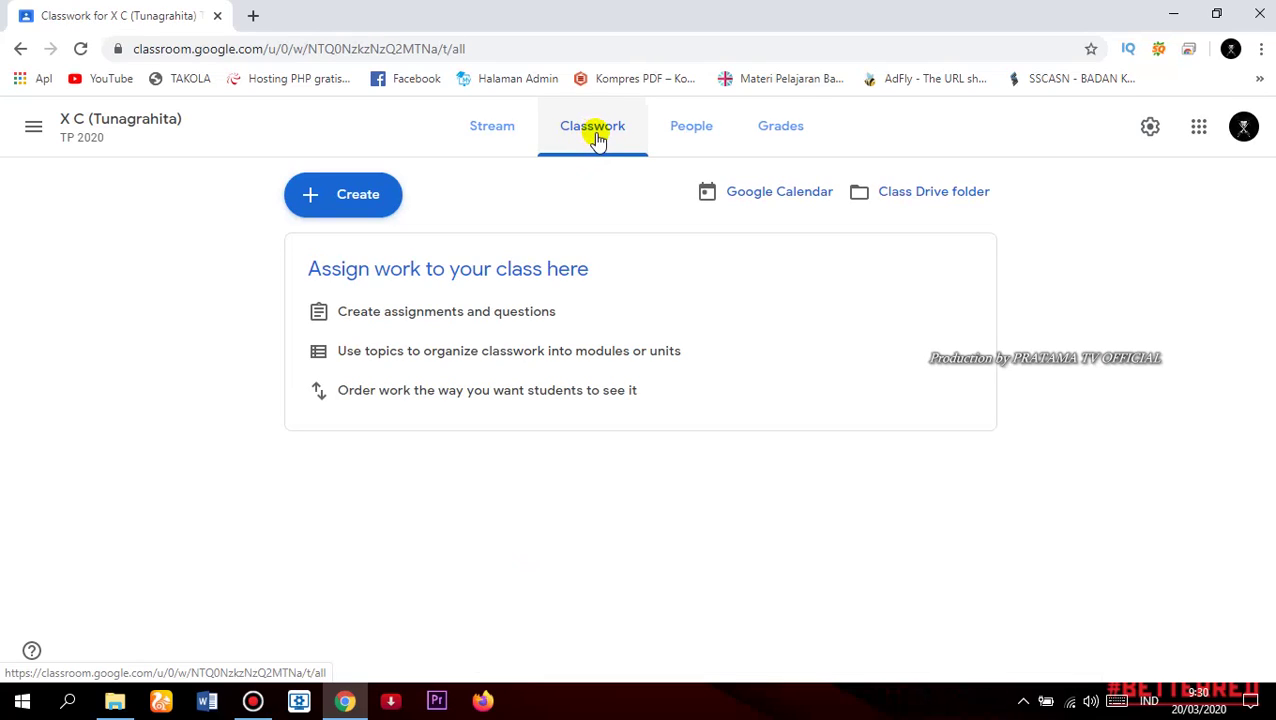
Add a classwork topic named BAHAN AJAR.
click(345, 200)
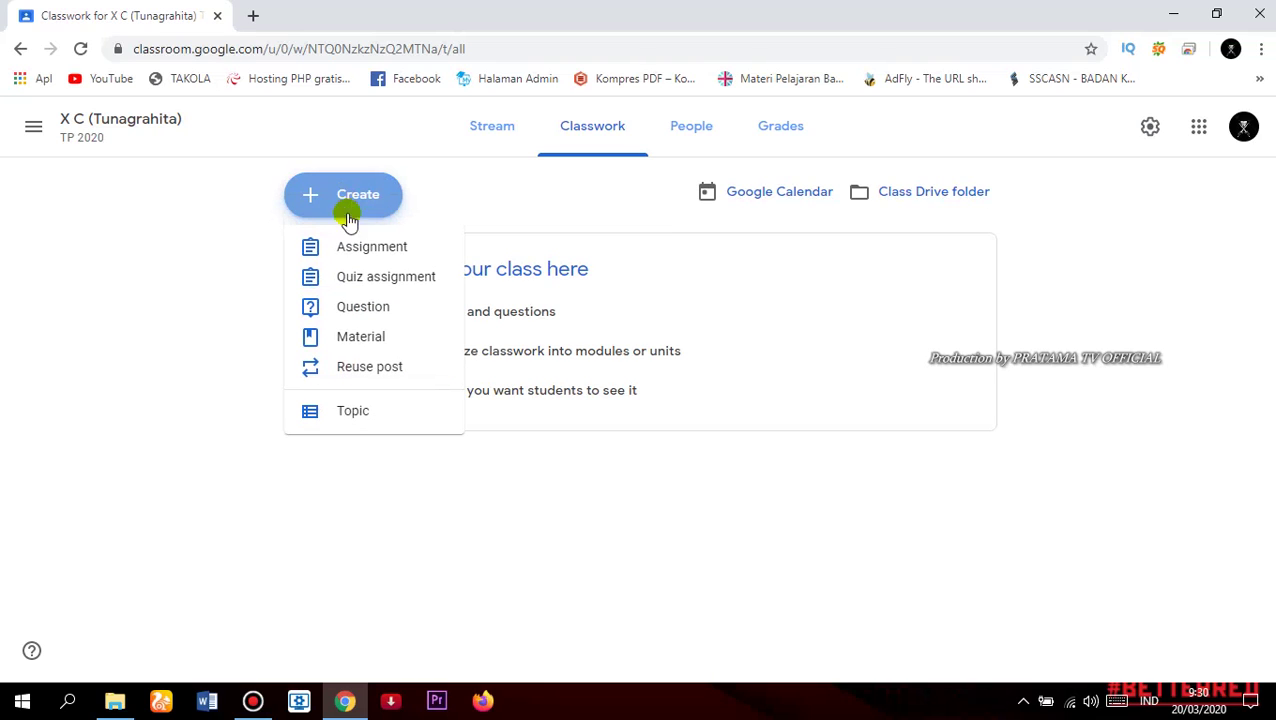
click(351, 424)
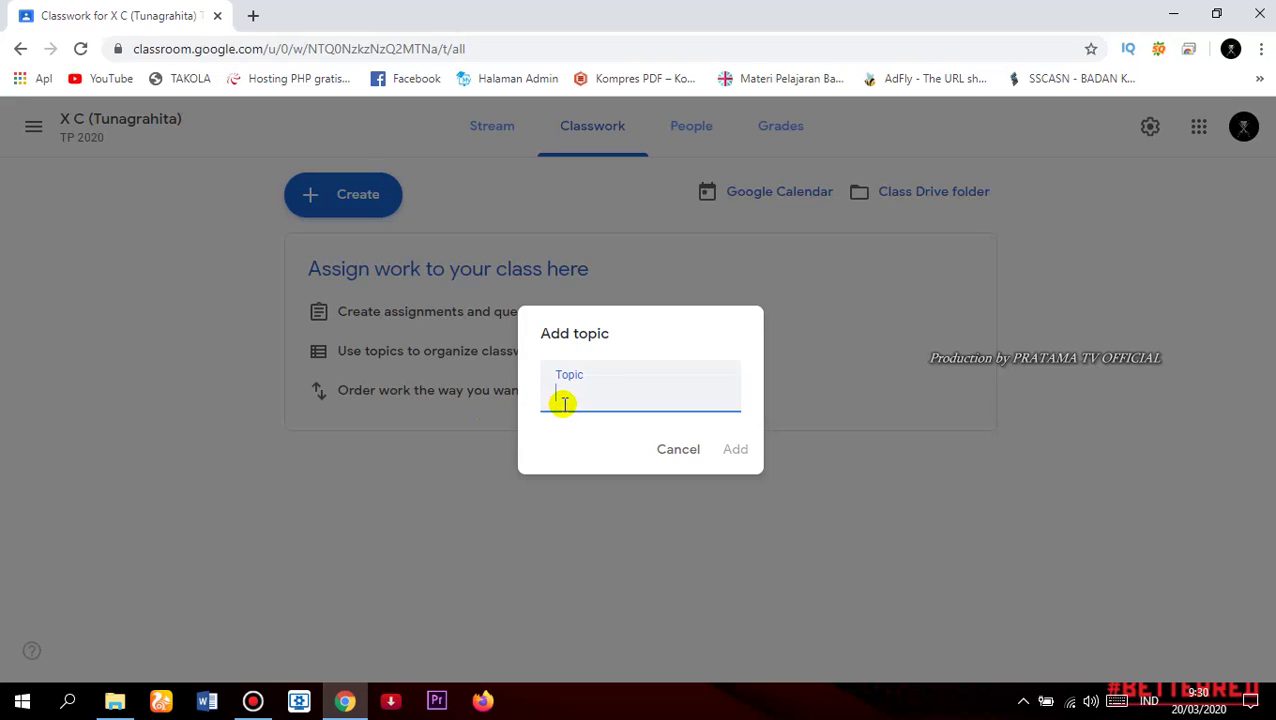
text(B)
text(ahs)
key(BackSpace)
key(BackSpace)
key(BackSpace)
text(AHAN AJA)
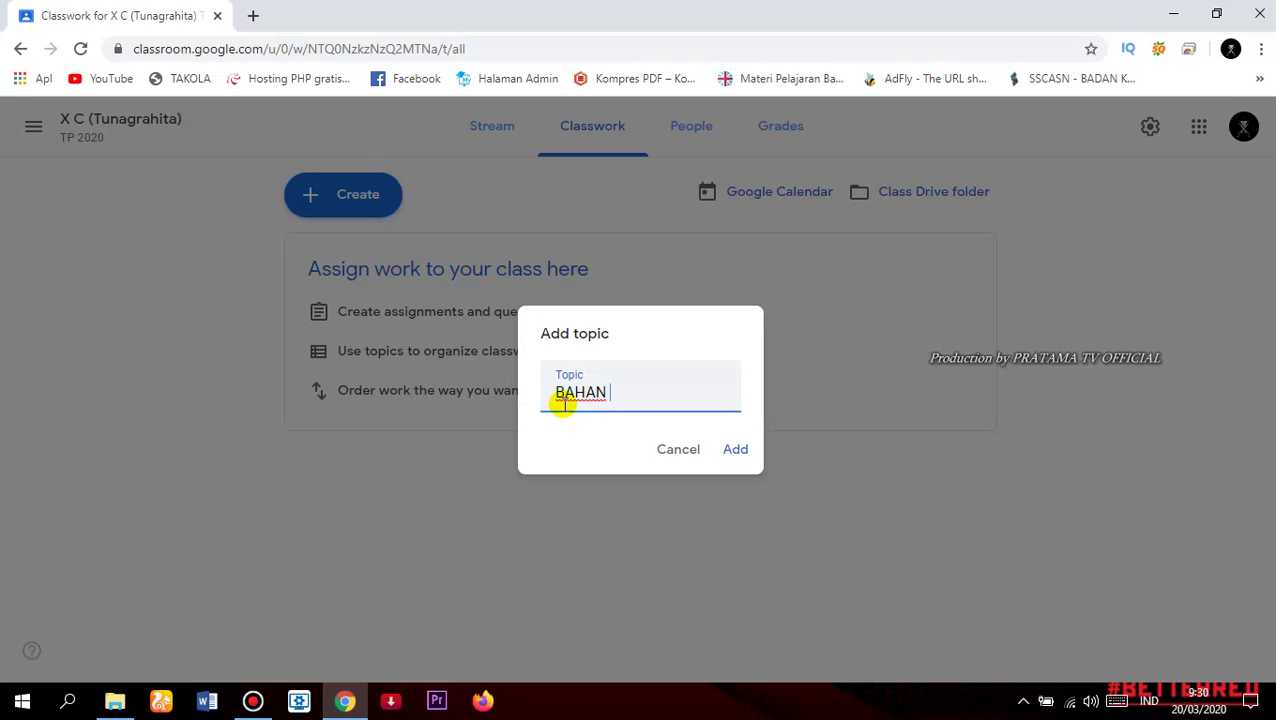
text(R)
click(730, 452)
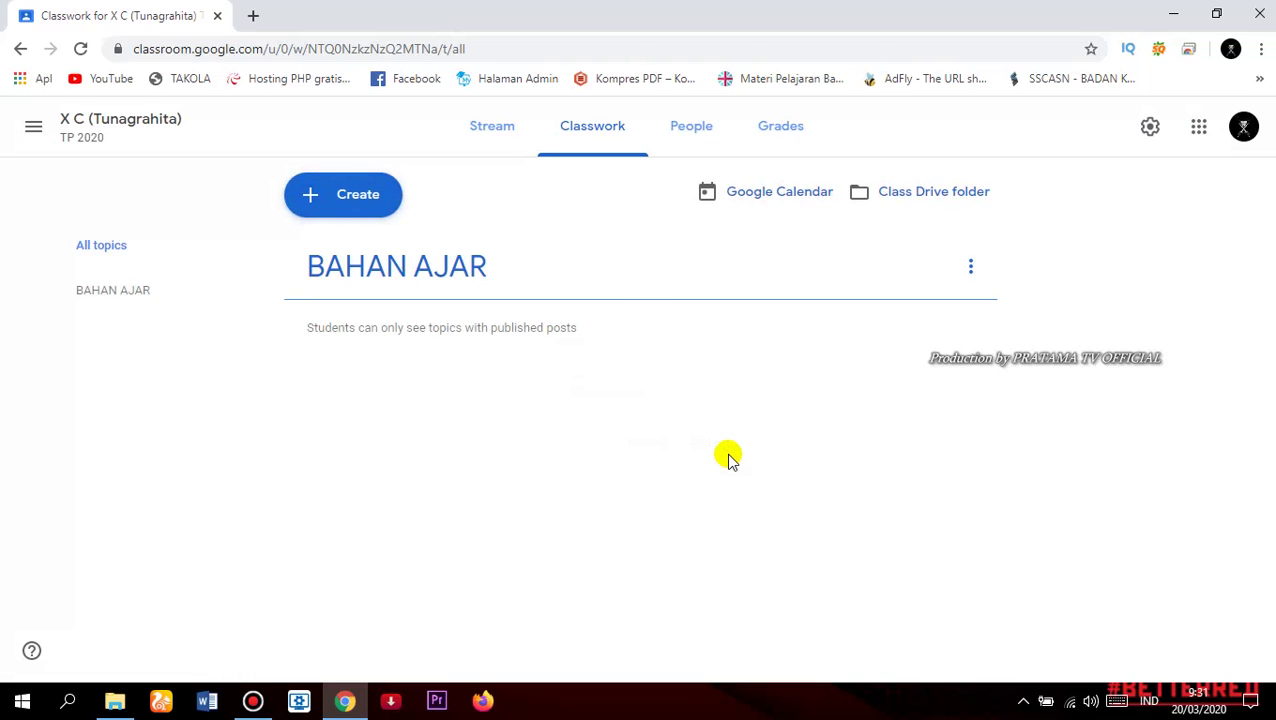
Add a second classwork topic named BANK SOAL.
click(372, 204)
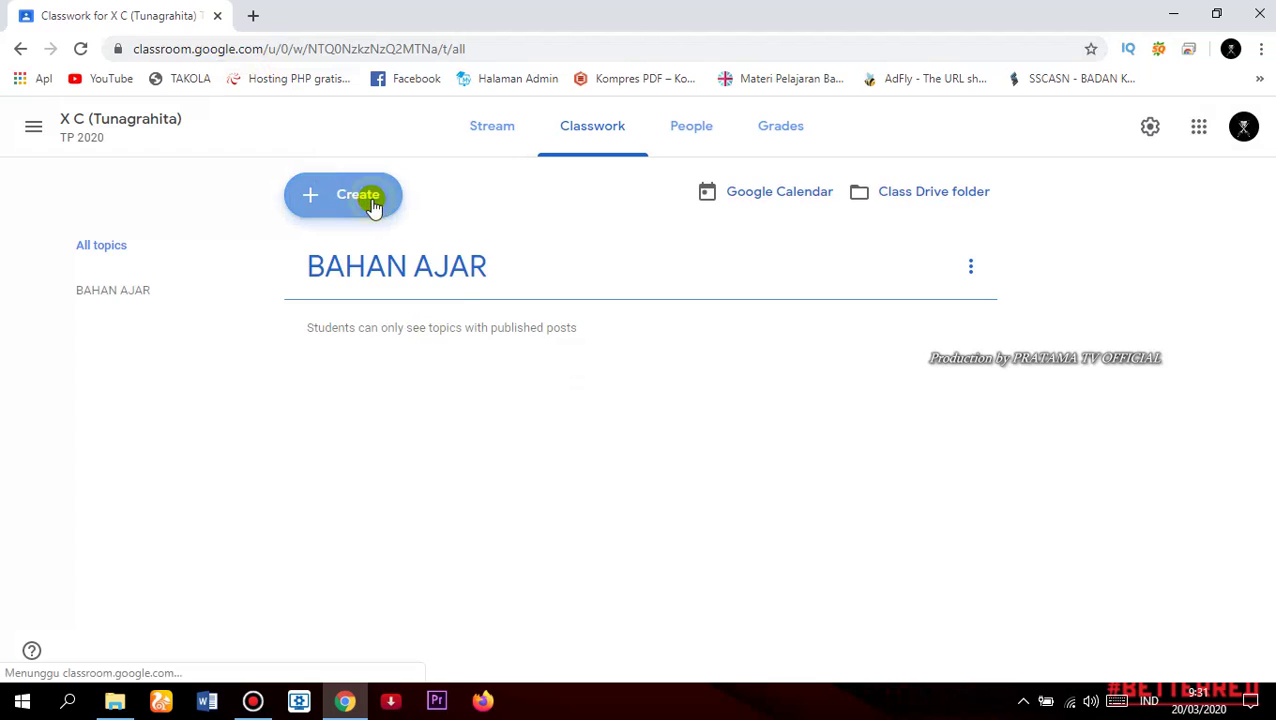
click(362, 418)
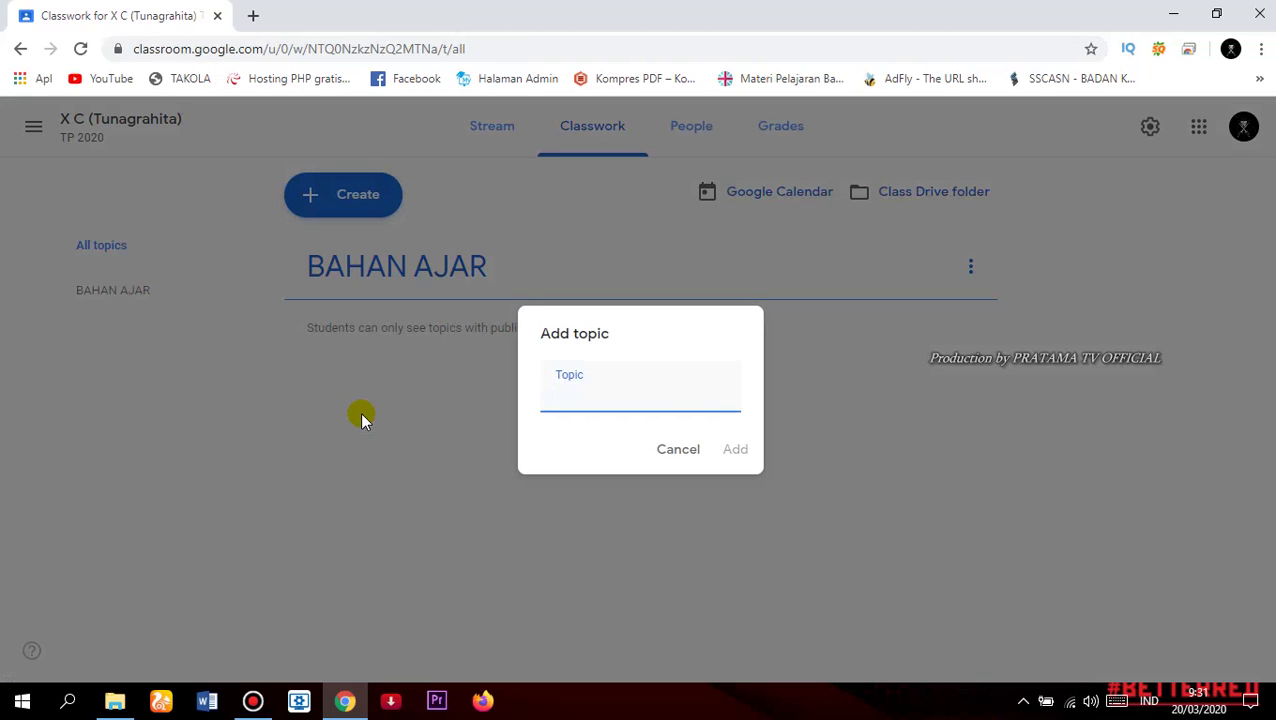
text(BANK SOAL)
click(733, 447)
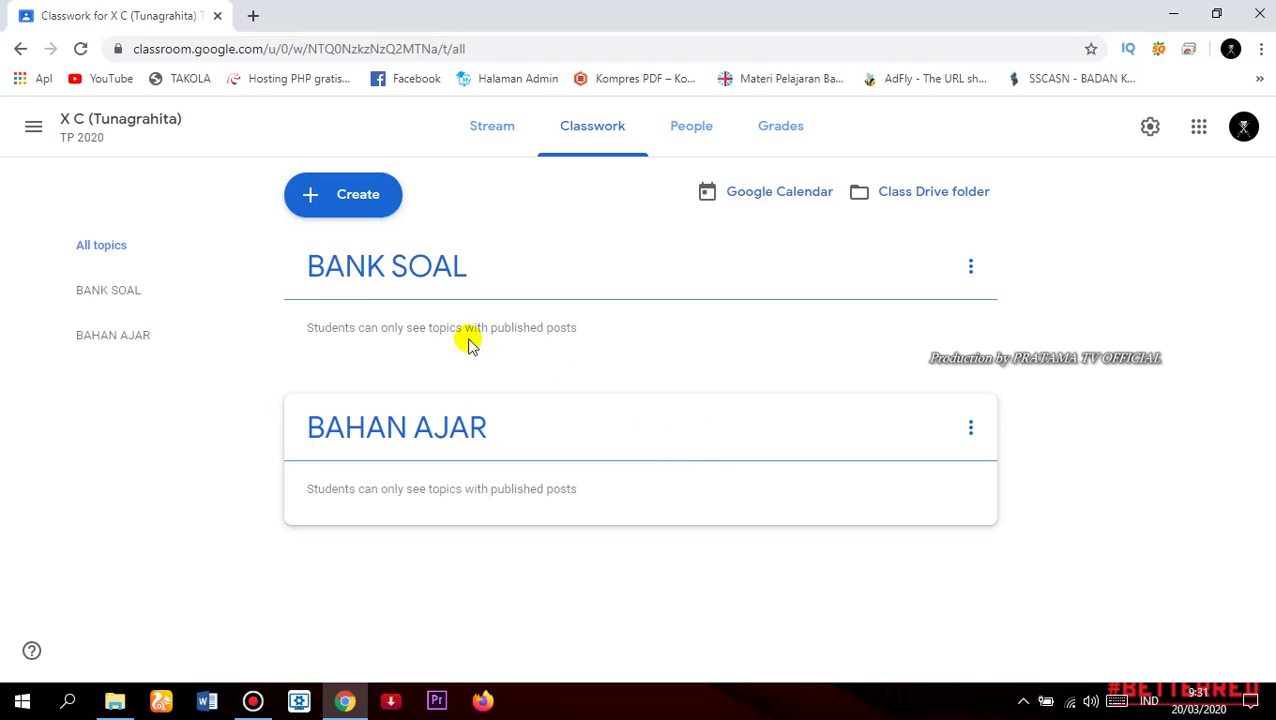
Add a third classwork topic named VIDEO PEMBELAJARAN.
click(379, 208)
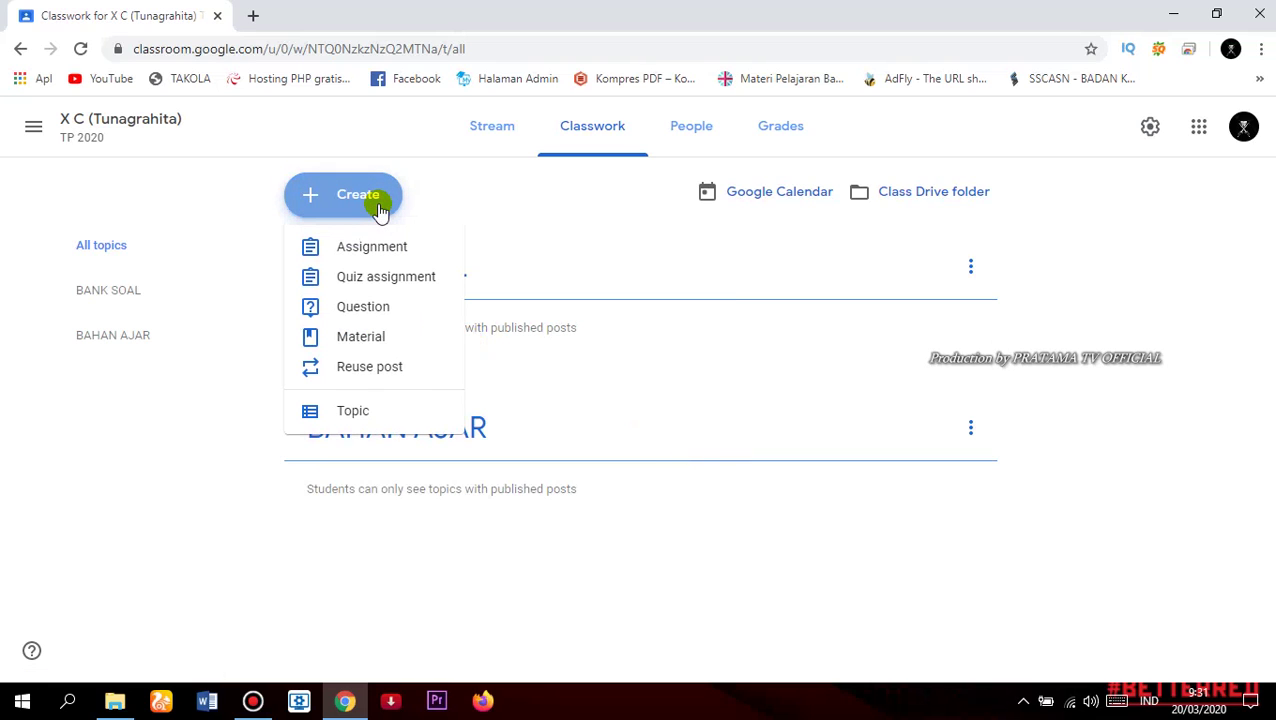
click(347, 416)
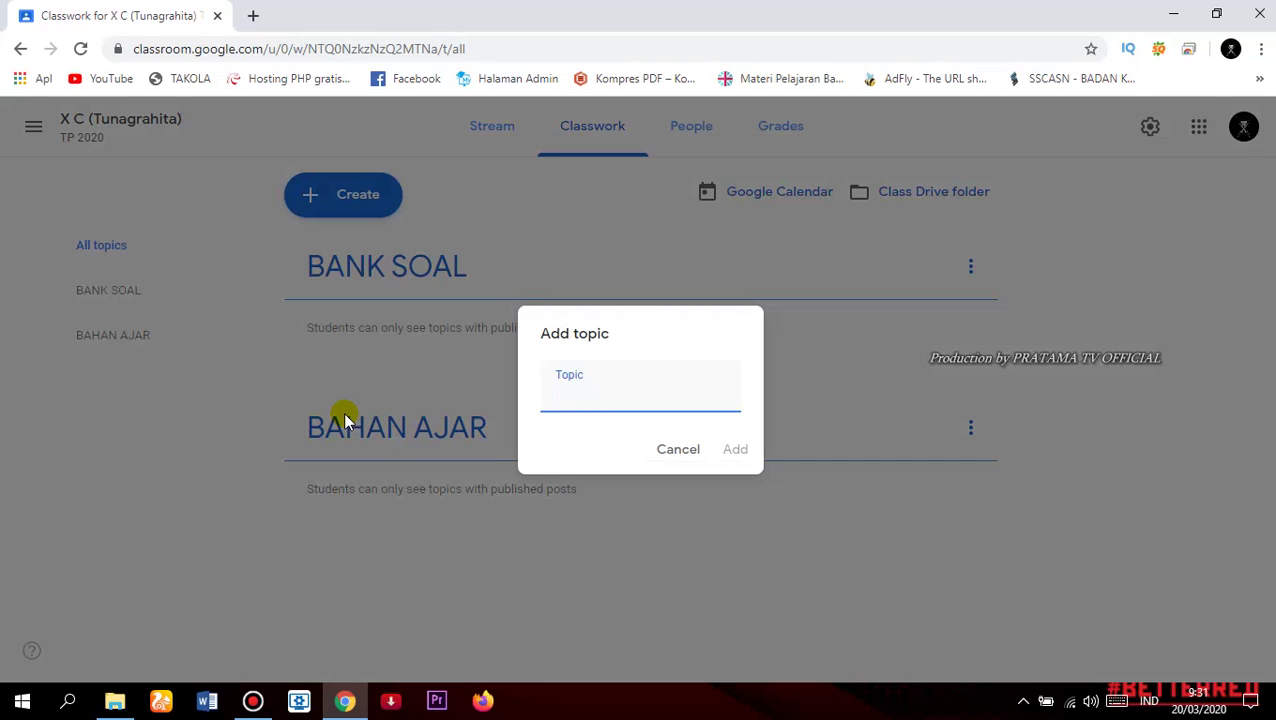
text(VIDEO PEMB)
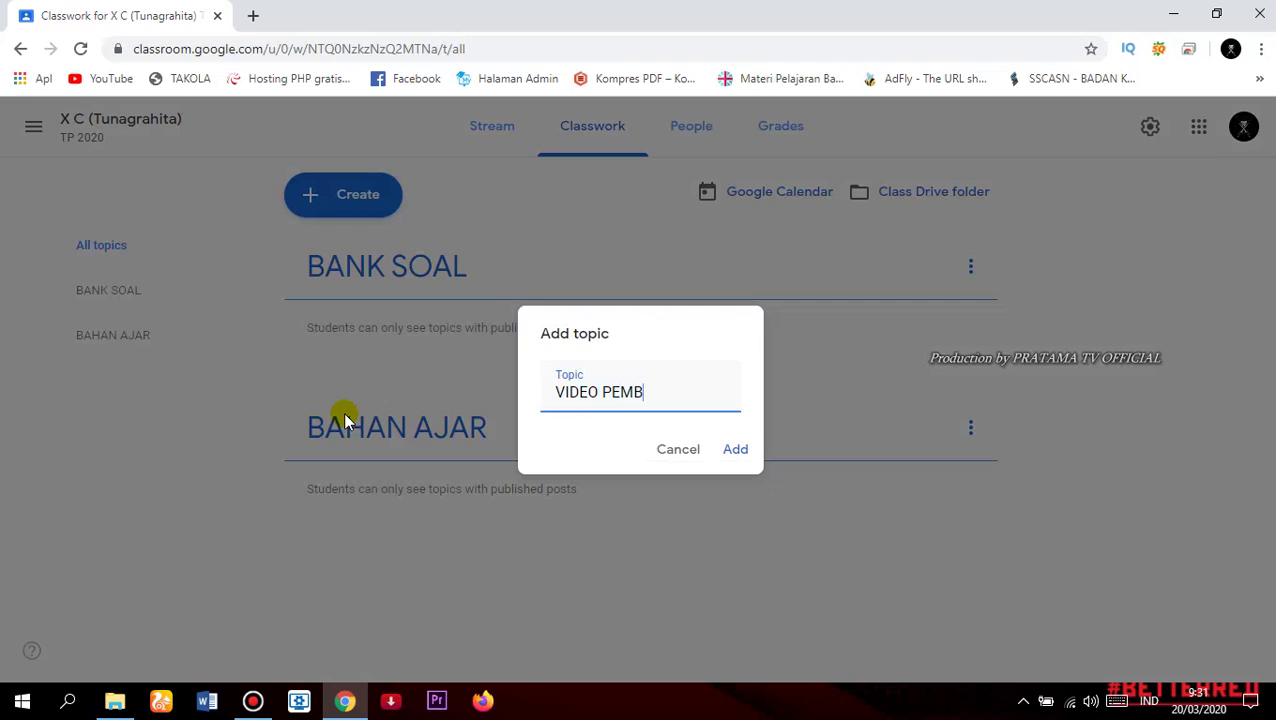
text(ELAJARAN)
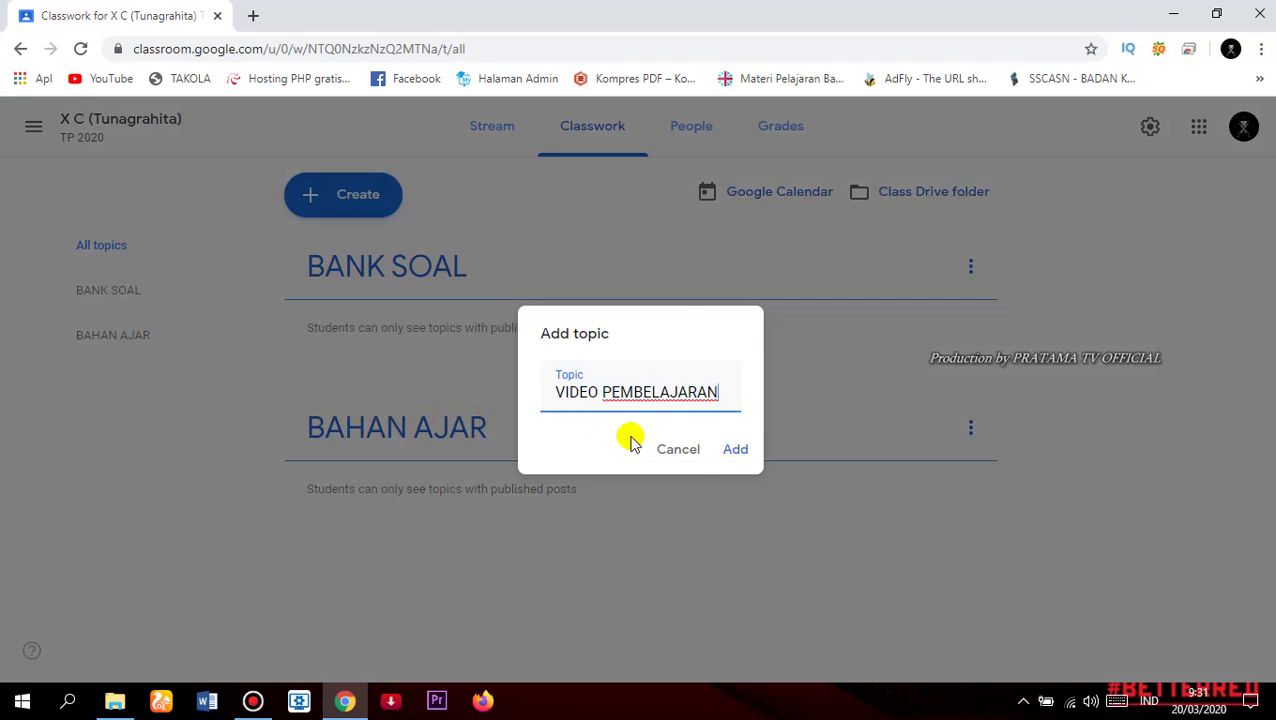
click(750, 450)
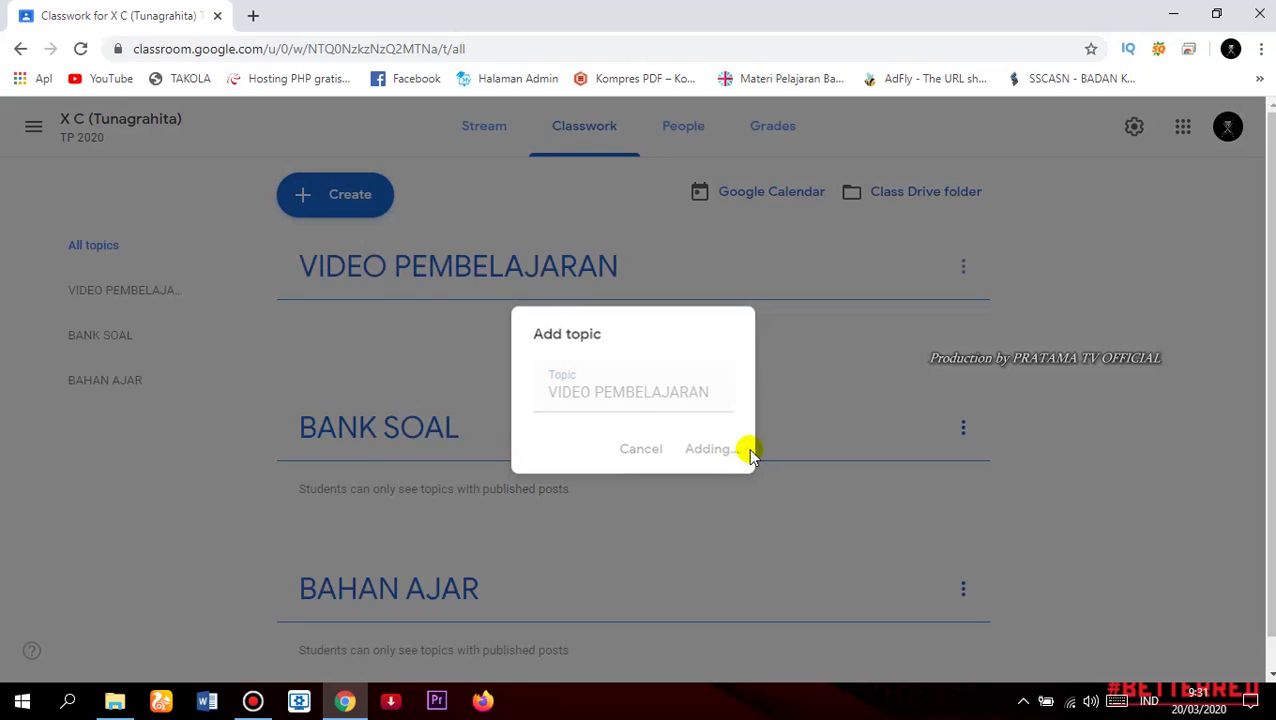
Reorder the classwork topics as BAHAN AJAR, BANK SOAL, VIDEO PEMBELAJARAN.
scroll(450, 473, down, 2)
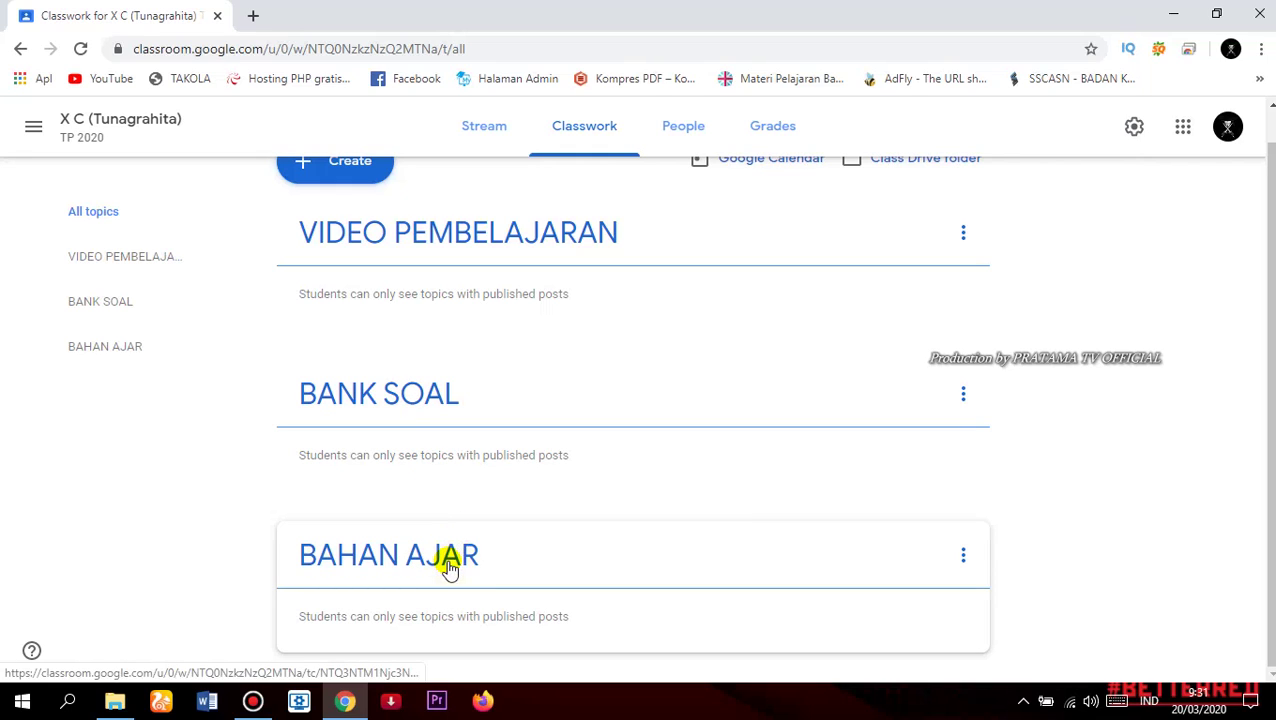
drag(449, 567, 423, 222)
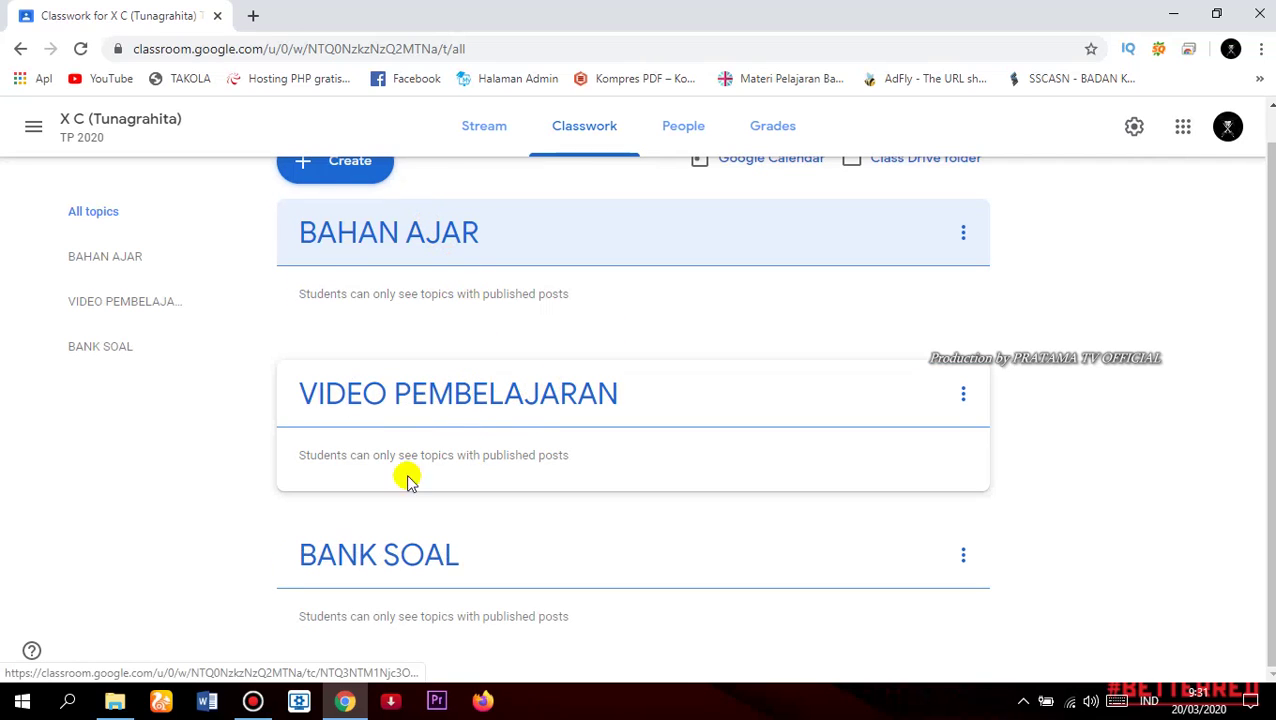
drag(423, 575, 403, 433)
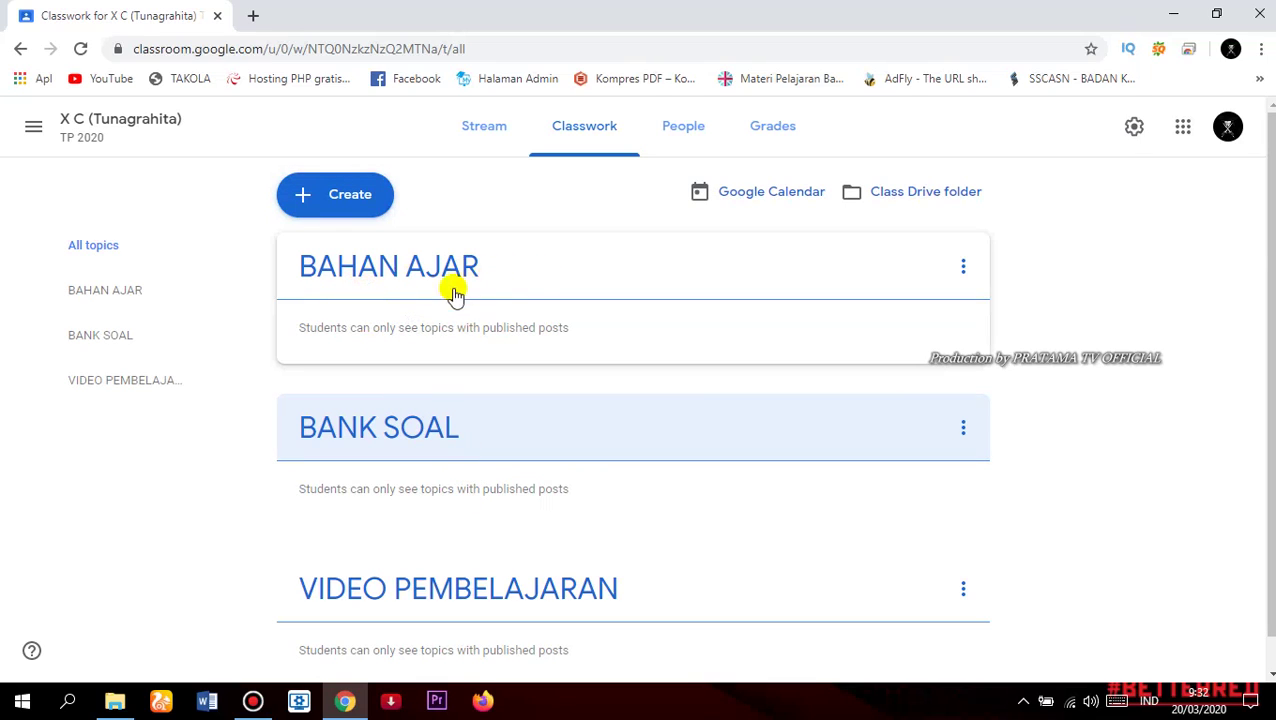
Create a classwork material and attach SENI BUDAYA TENTANG TARI.docx, uploaded from the BAHAN AJAR folder inside GOOGLE CLASSROOM.
click(344, 204)
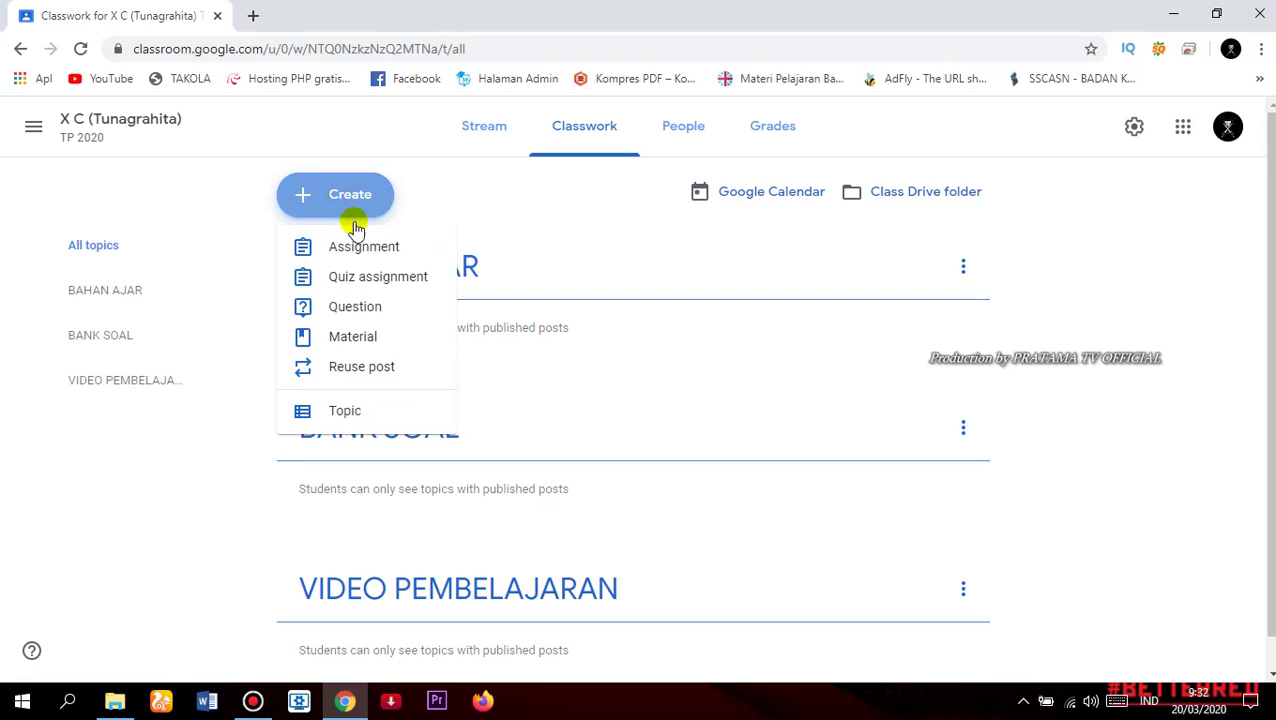
click(365, 338)
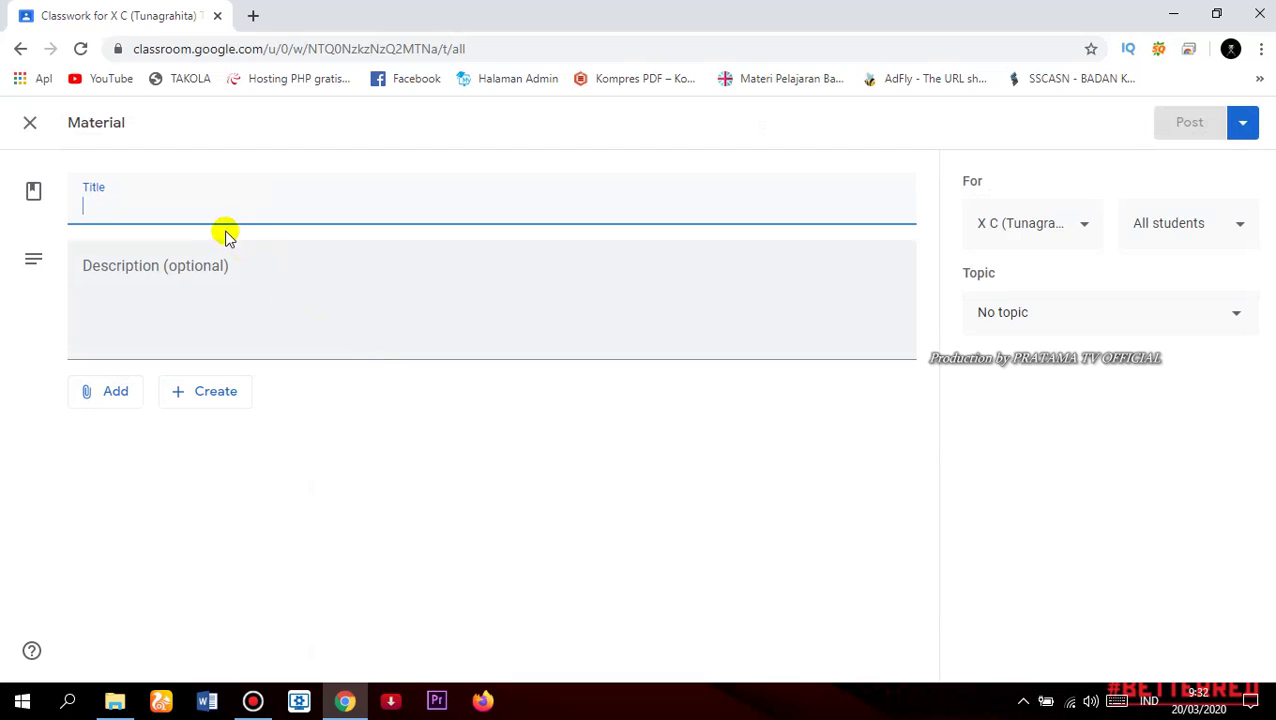
click(113, 395)
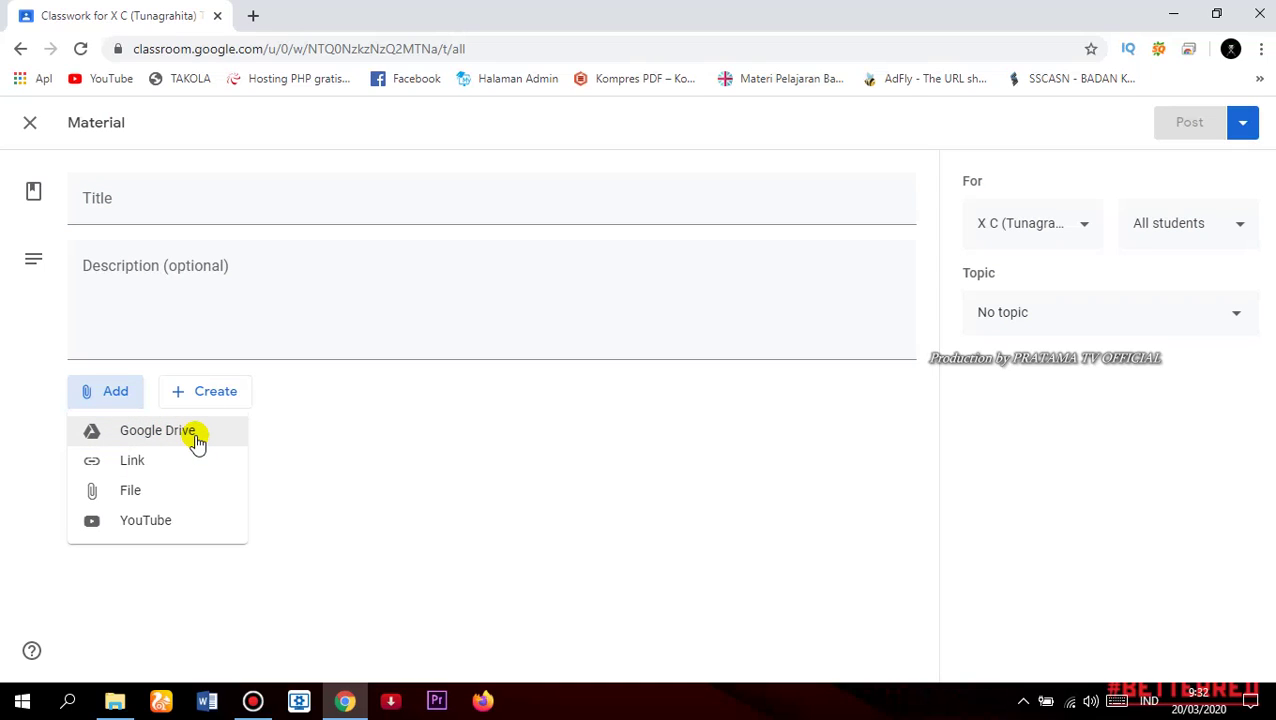
click(147, 495)
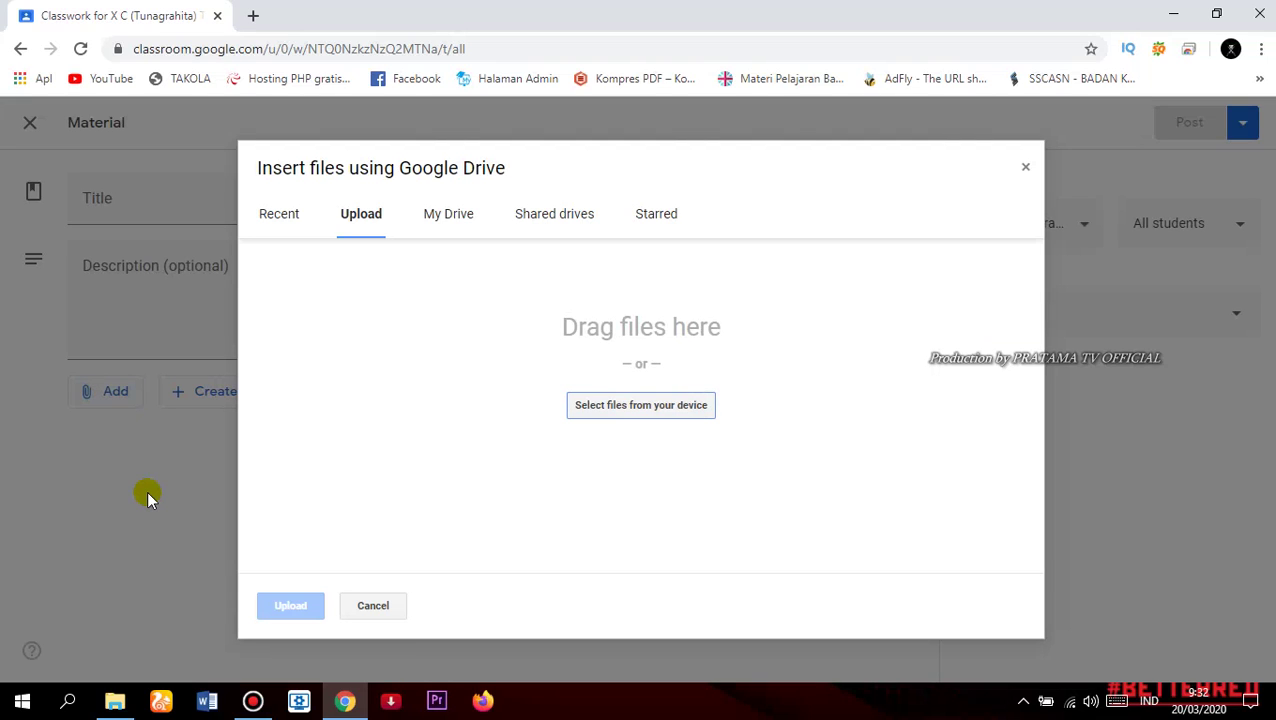
click(640, 410)
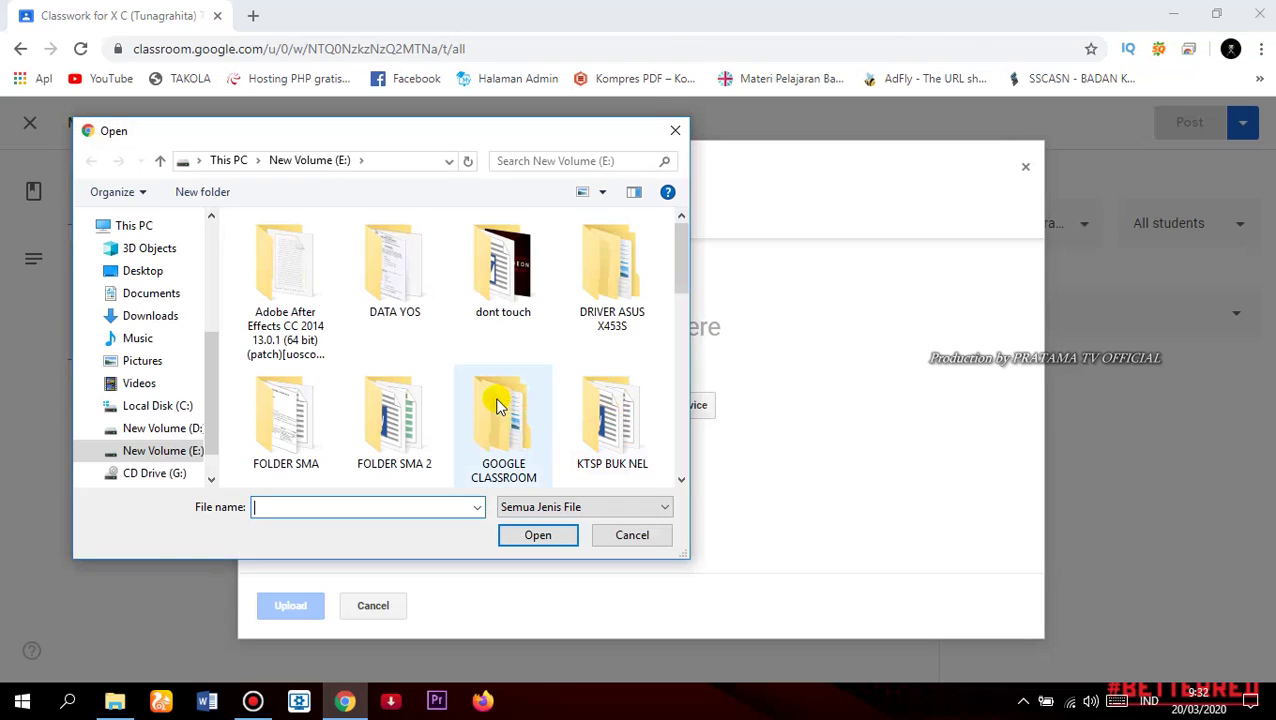
click(514, 424)
double_click(514, 424)
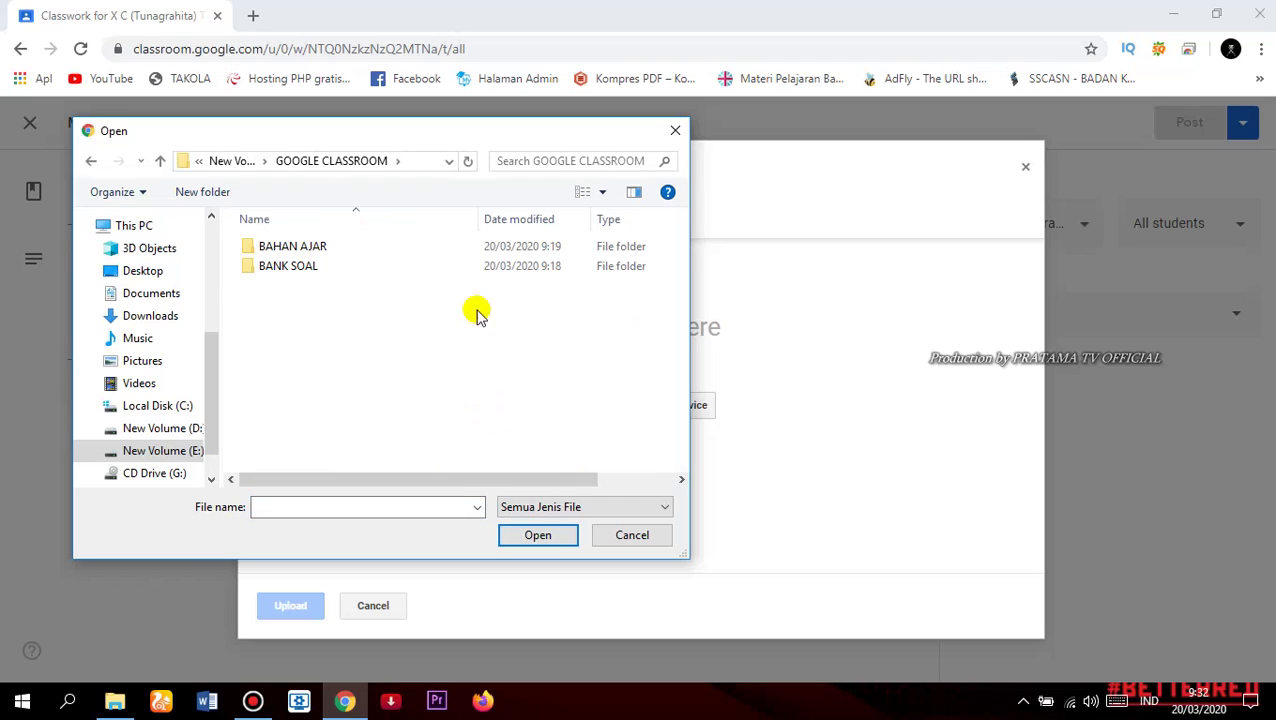
click(456, 246)
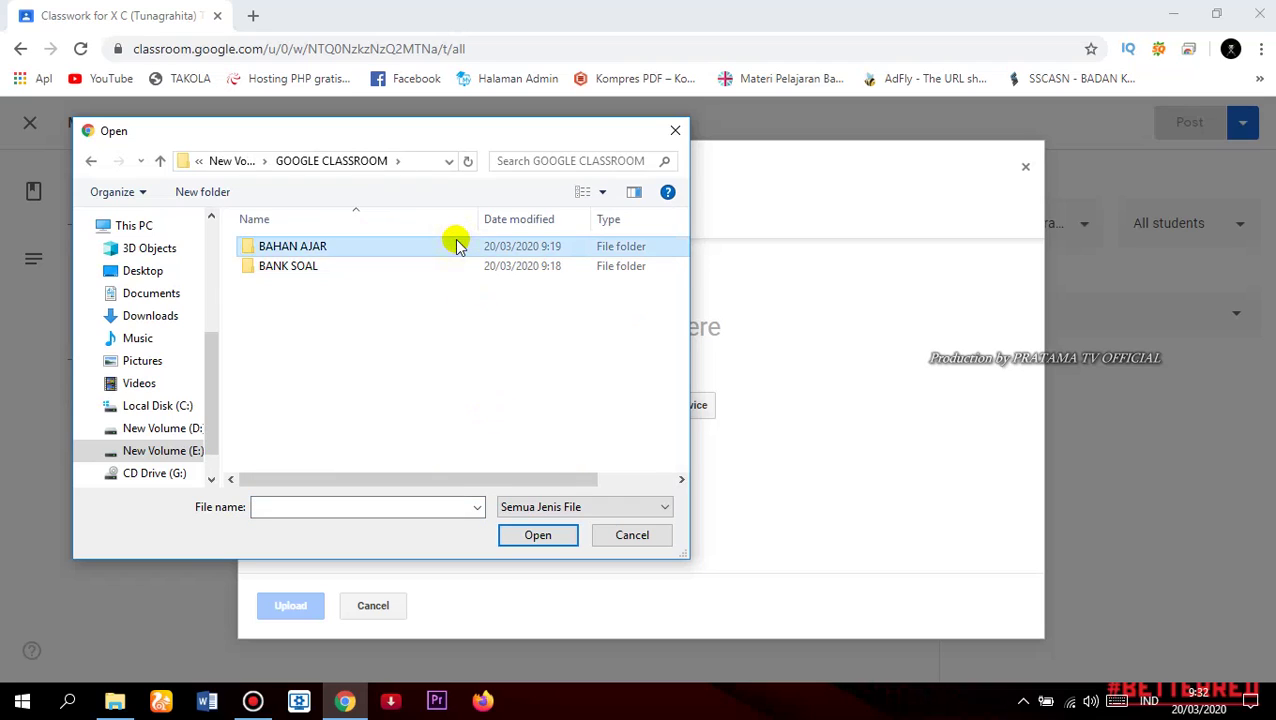
double_click(456, 246)
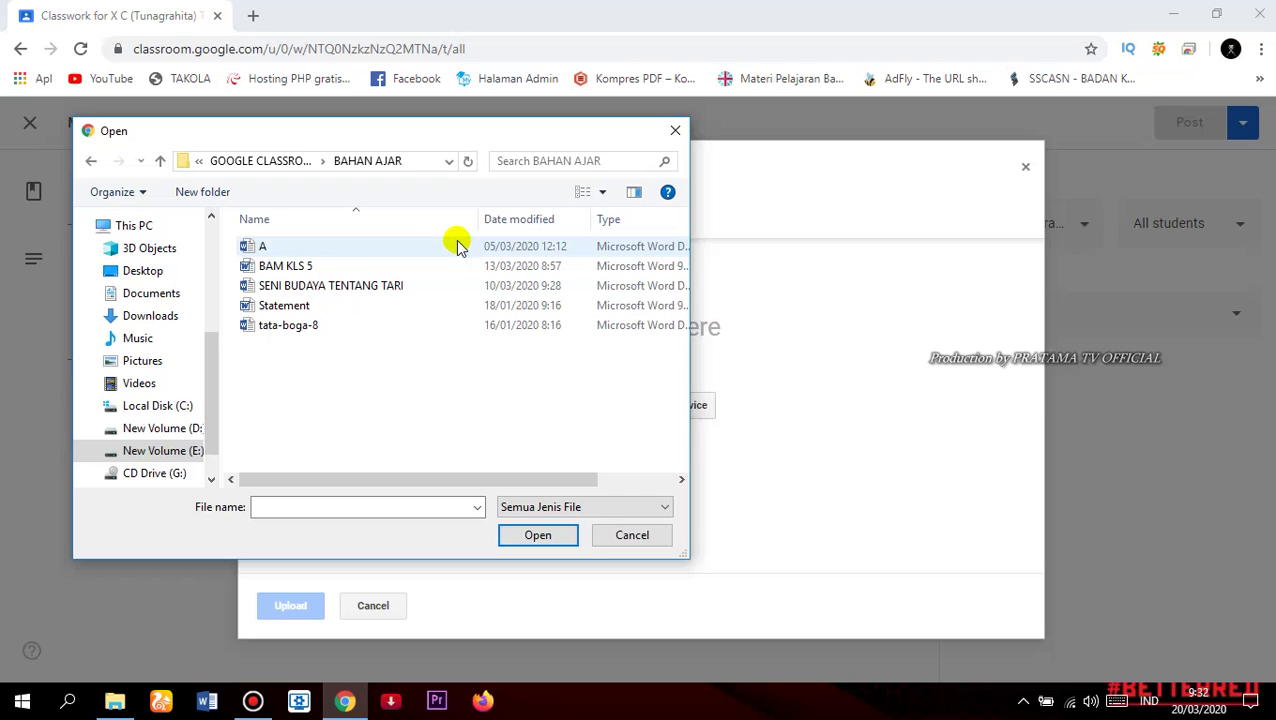
click(480, 287)
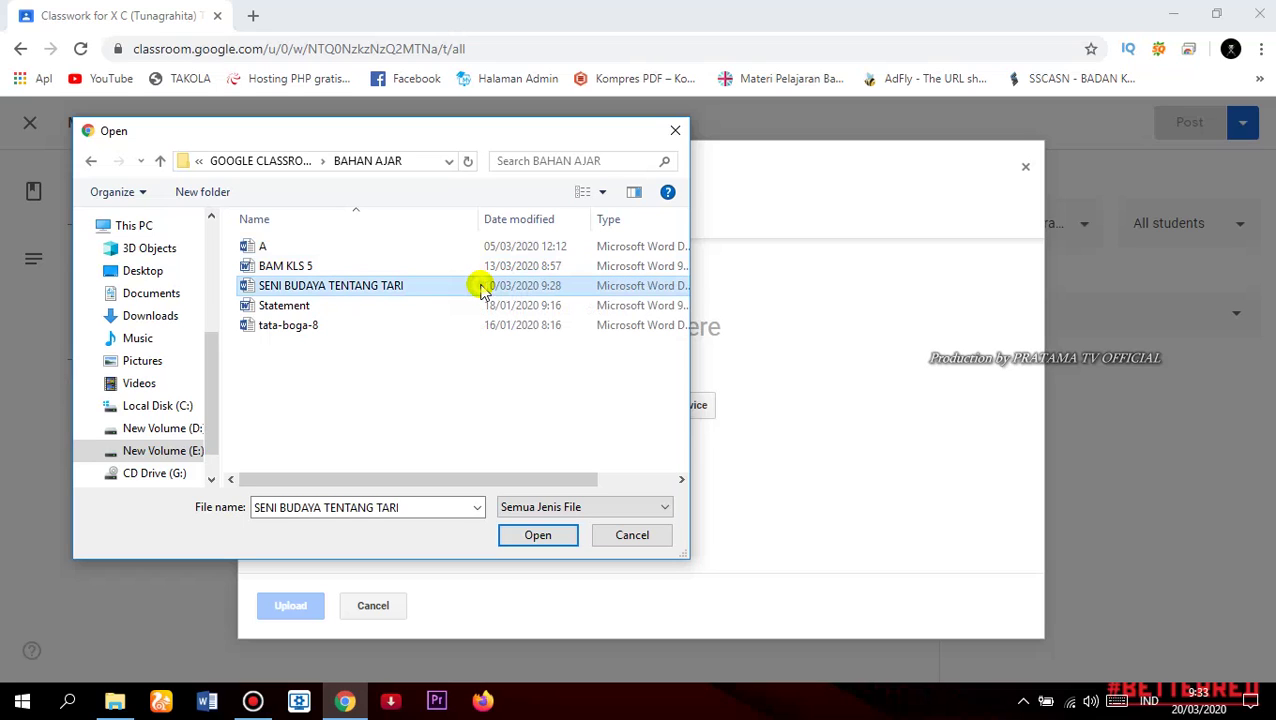
click(548, 540)
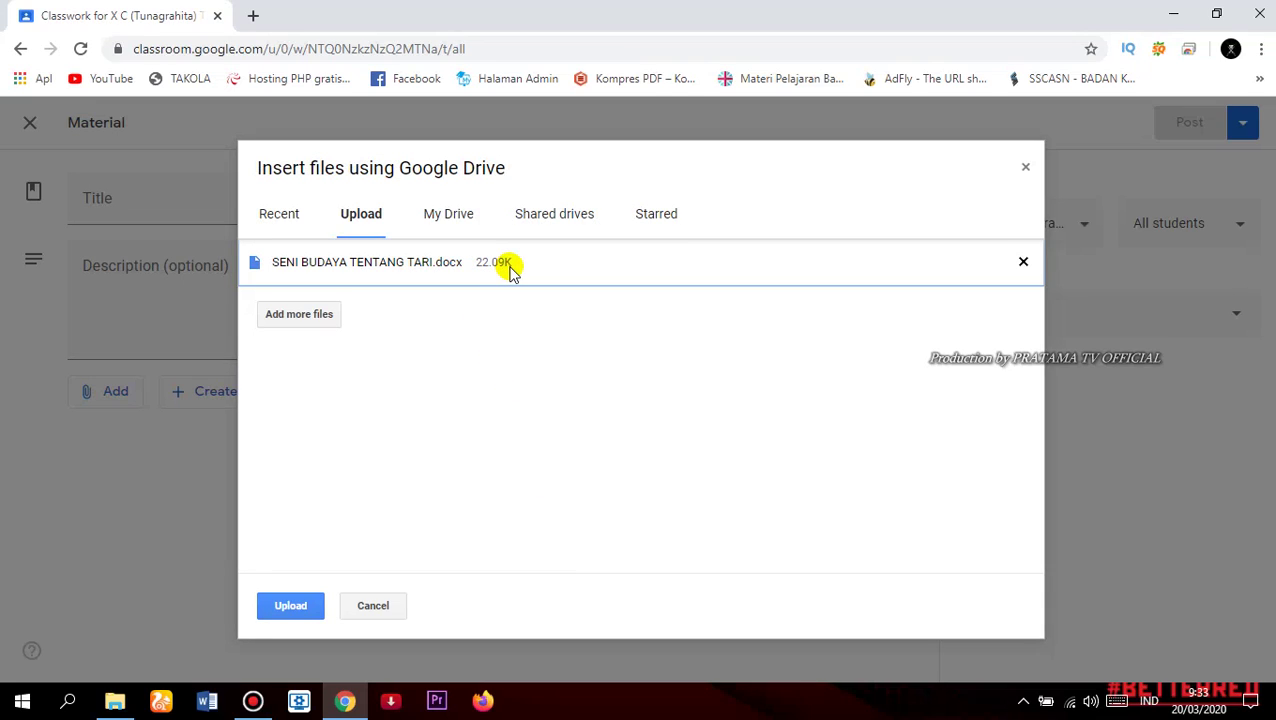
click(292, 606)
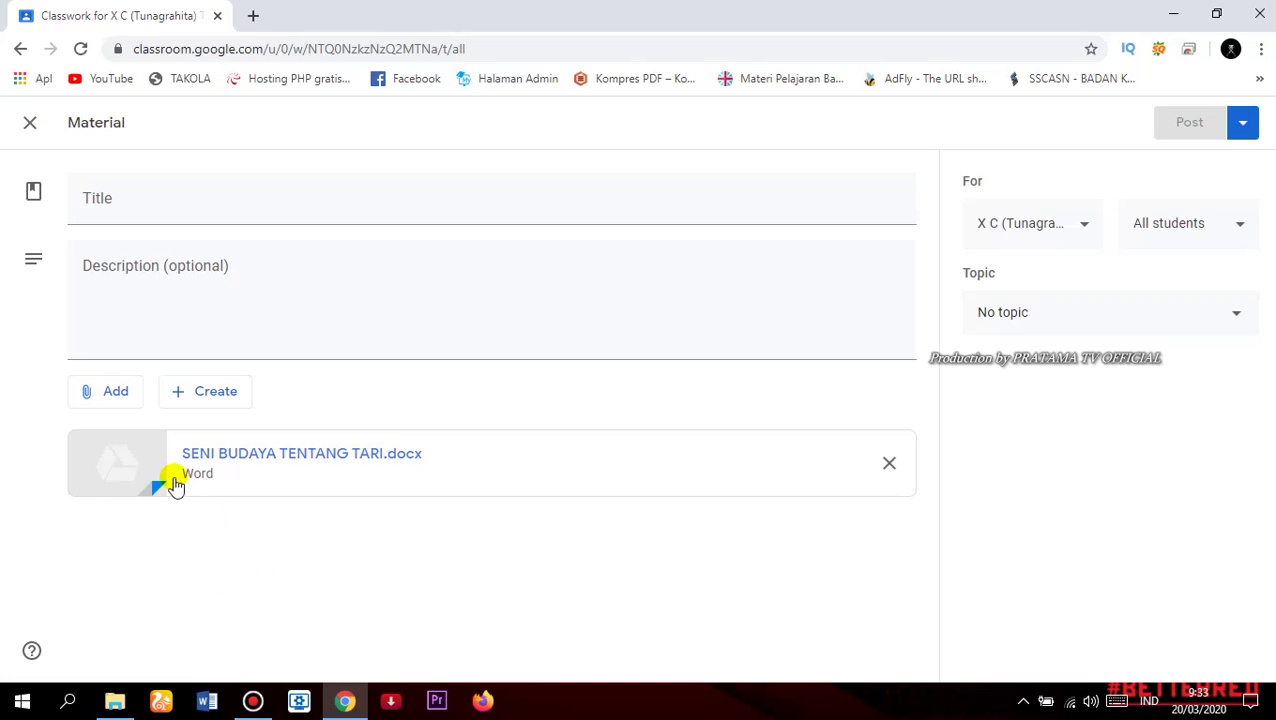
Title the material MATERI SENI BUDAYA and describe it as INI BERISI TENTANG SENI TARI.
click(195, 202)
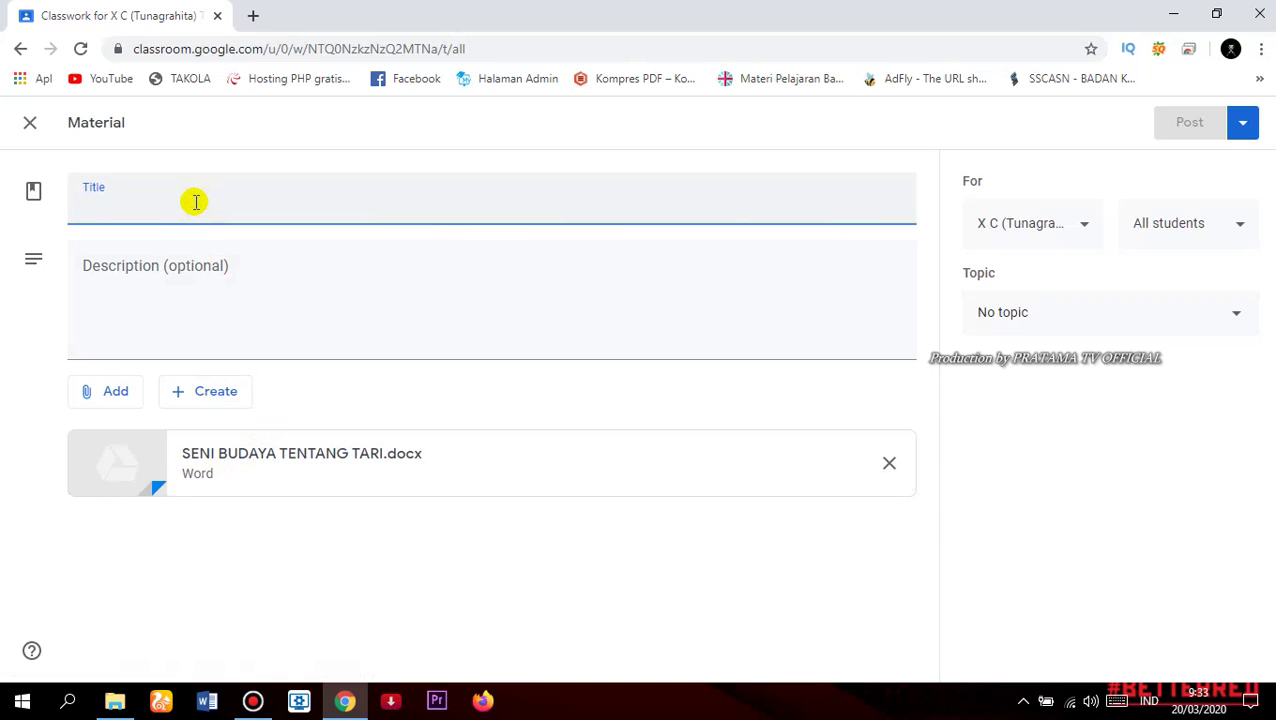
text(MATERI SENI)
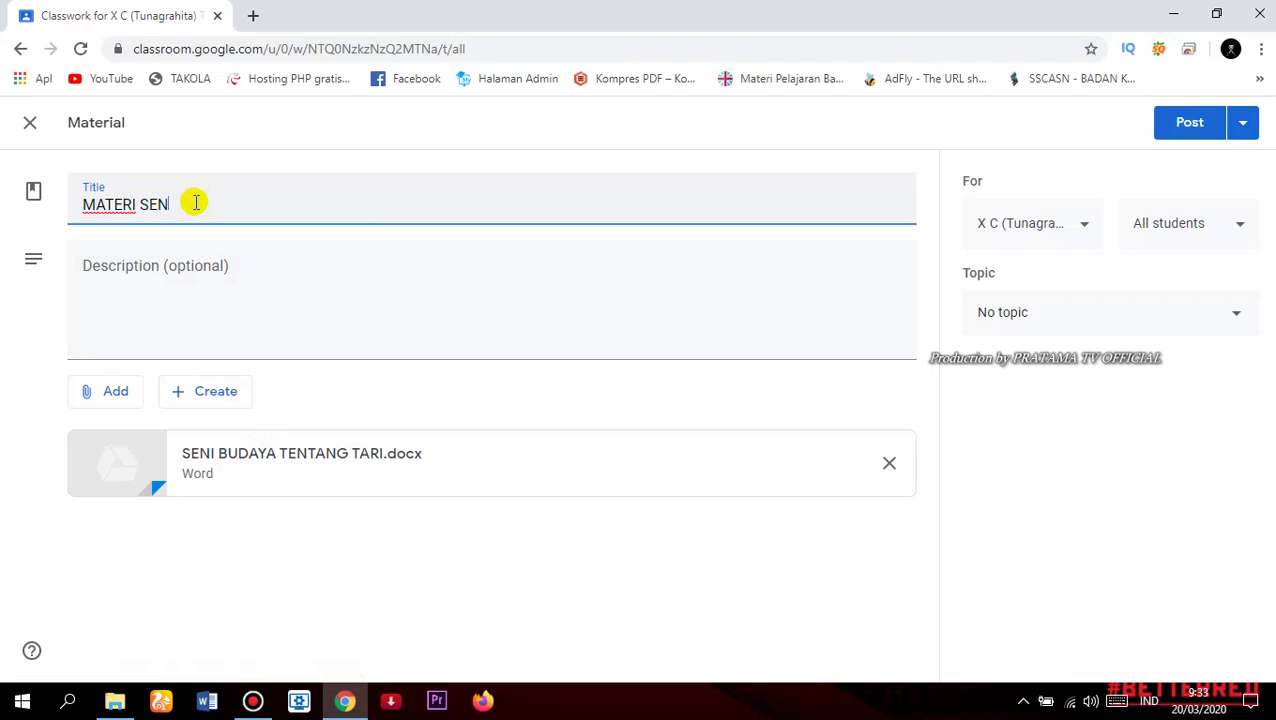
text(BUDAYA)
click(140, 321)
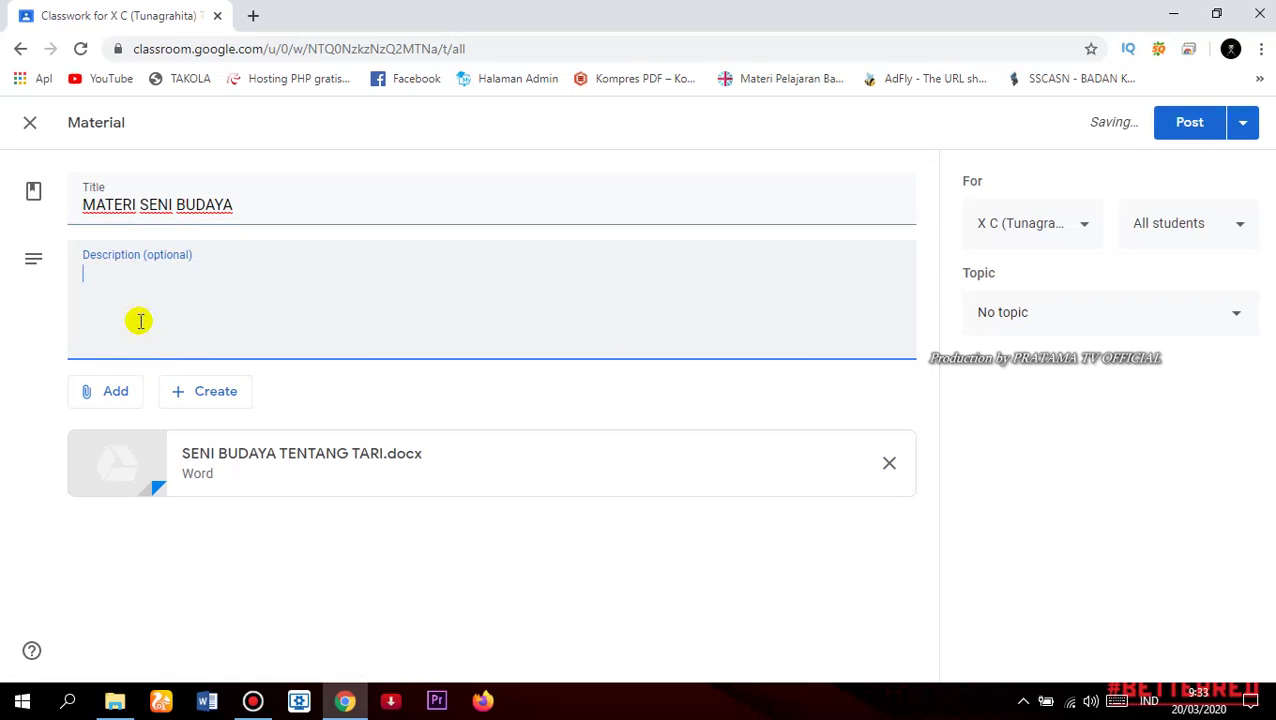
text(INI BERISI T)
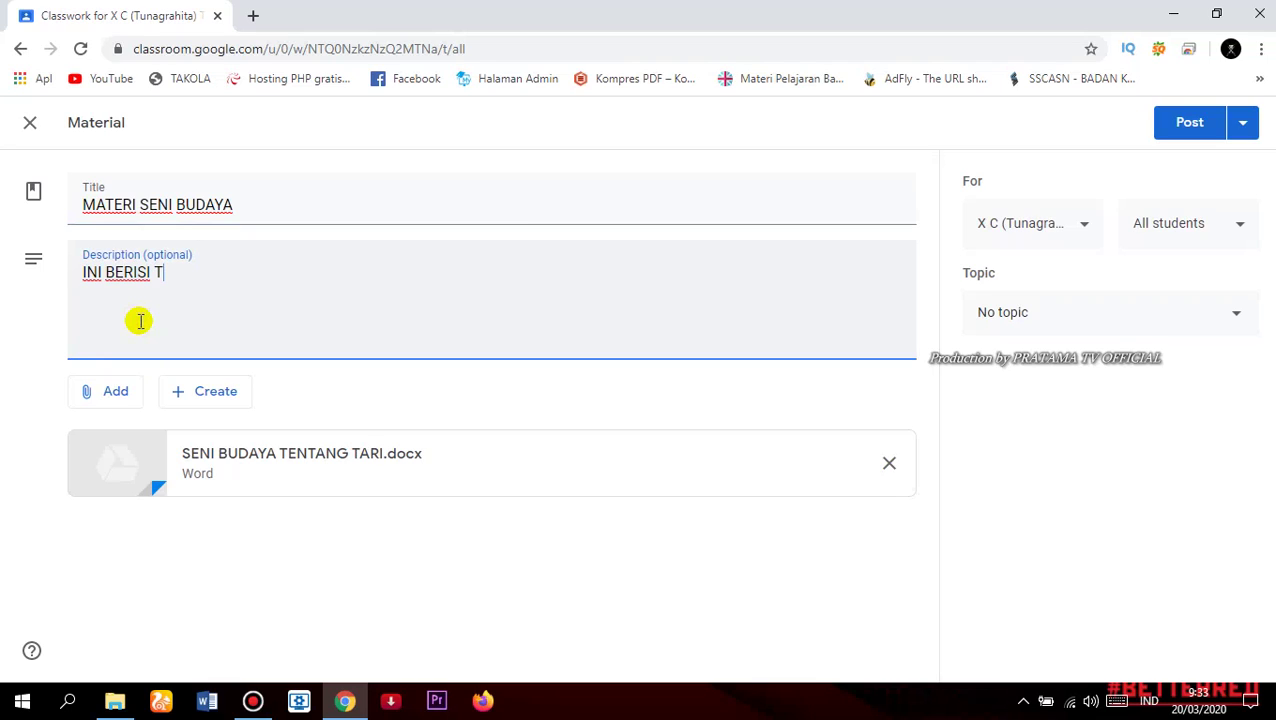
text(ENTANG )
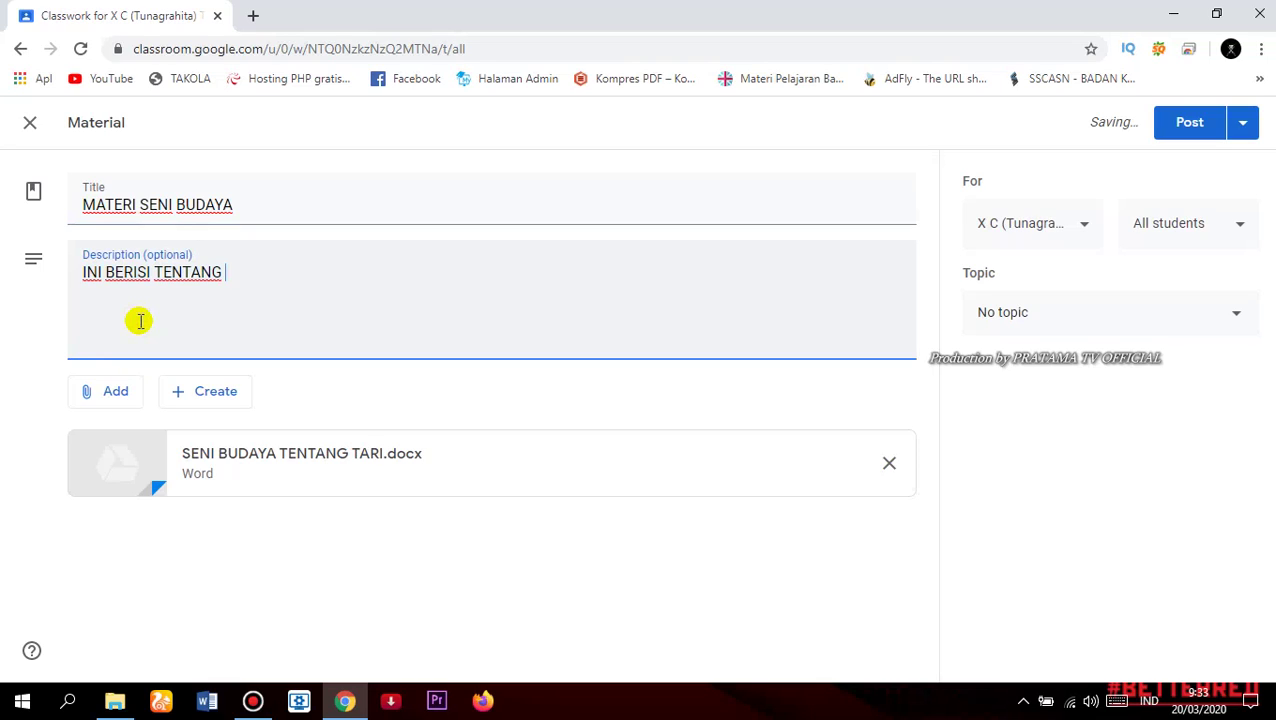
text(SENI TARI)
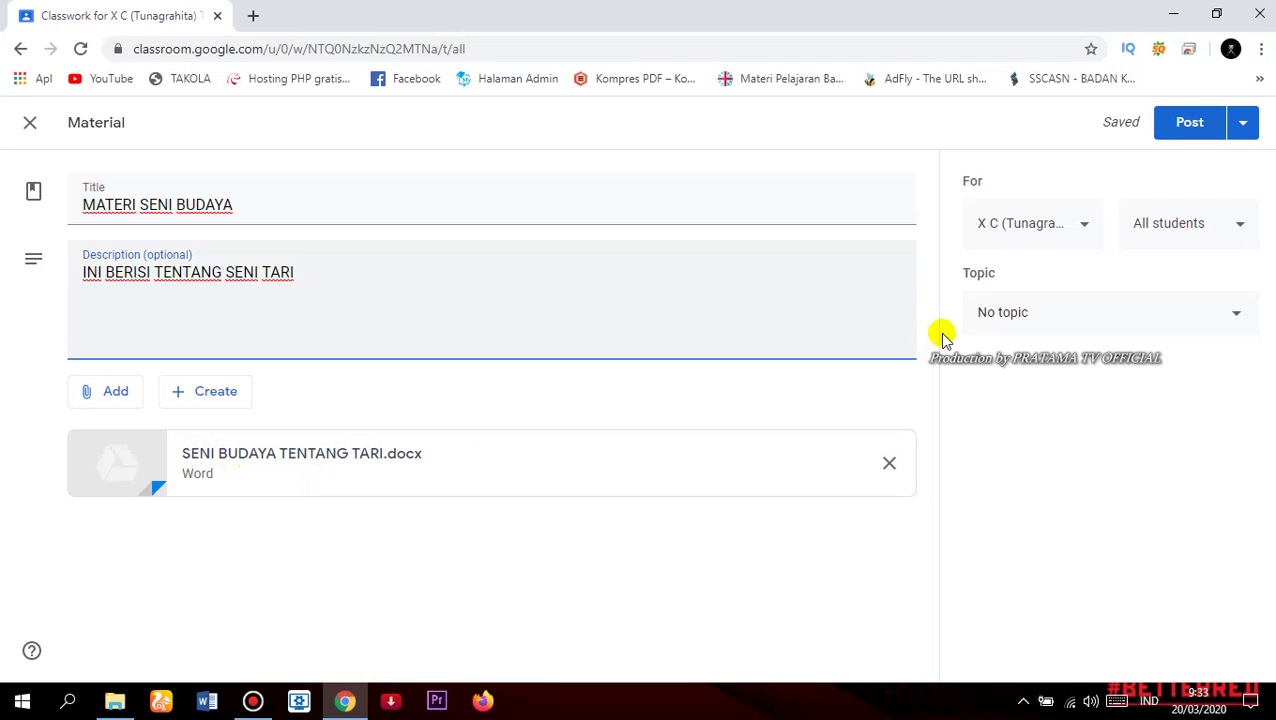
Post the MATERI SENI BUDAYA material to all students and move it under the BAHAN AJAR topic.
click(1240, 230)
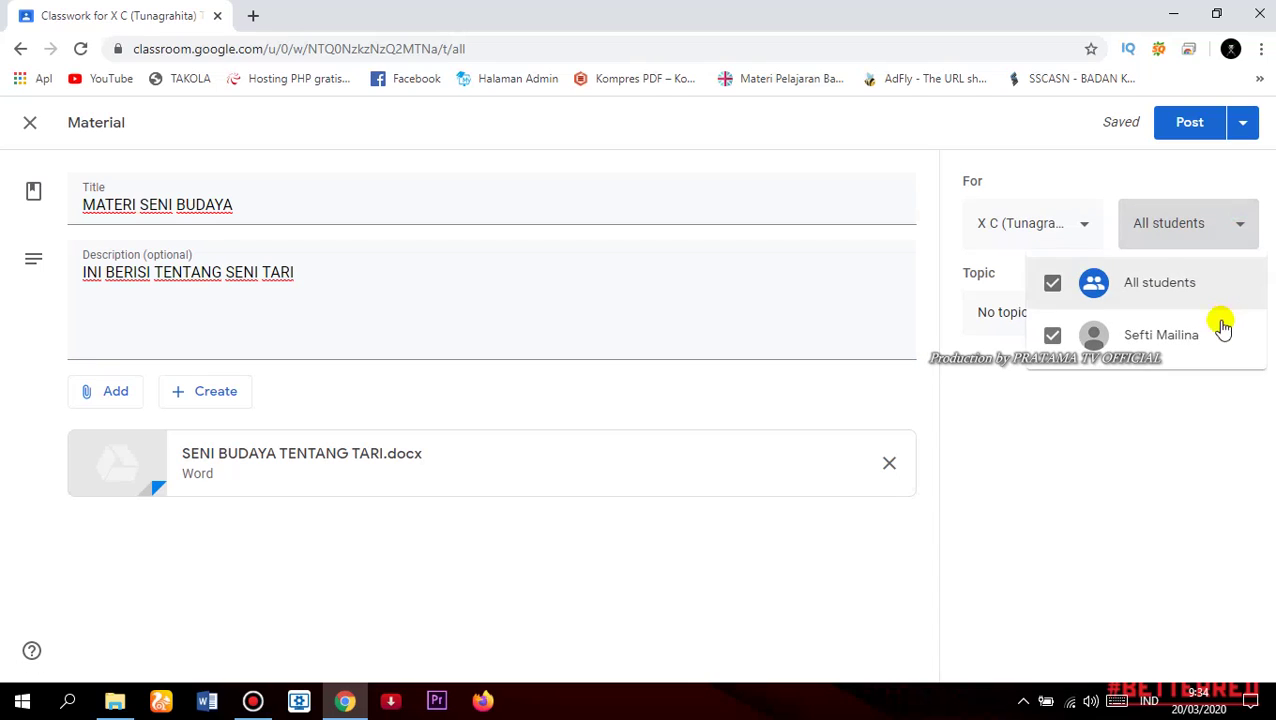
click(1070, 450)
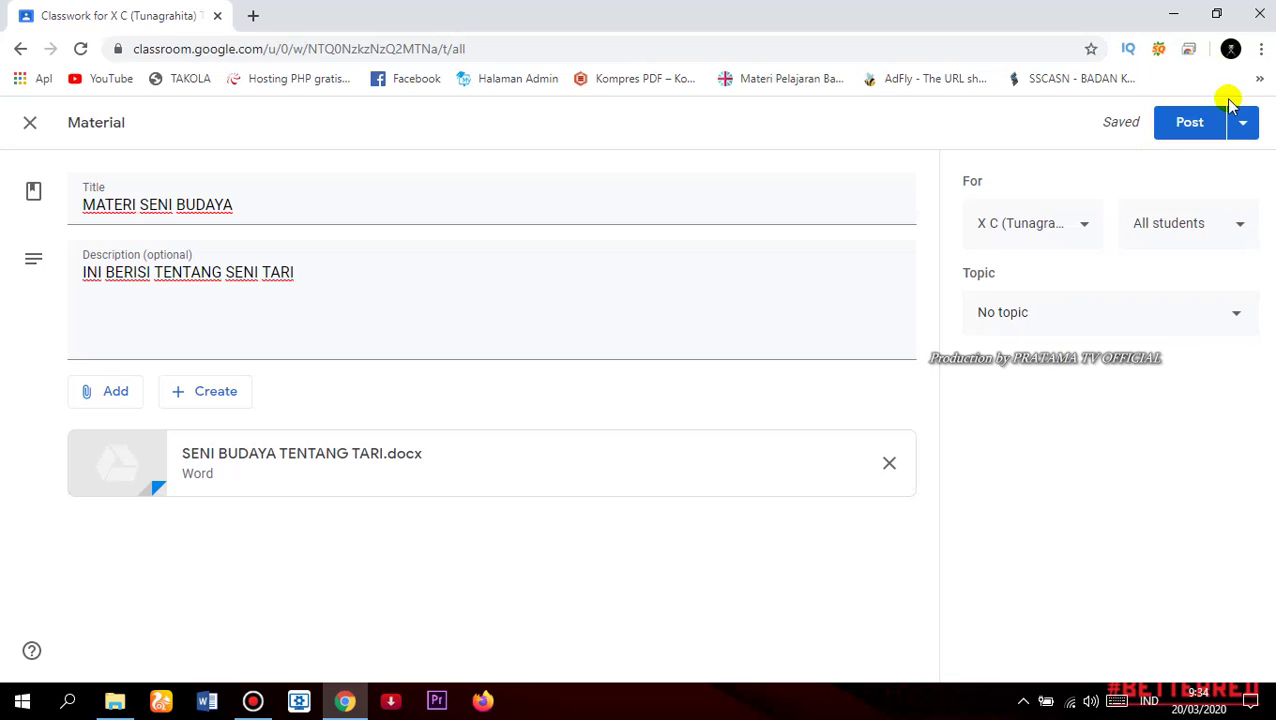
click(1186, 126)
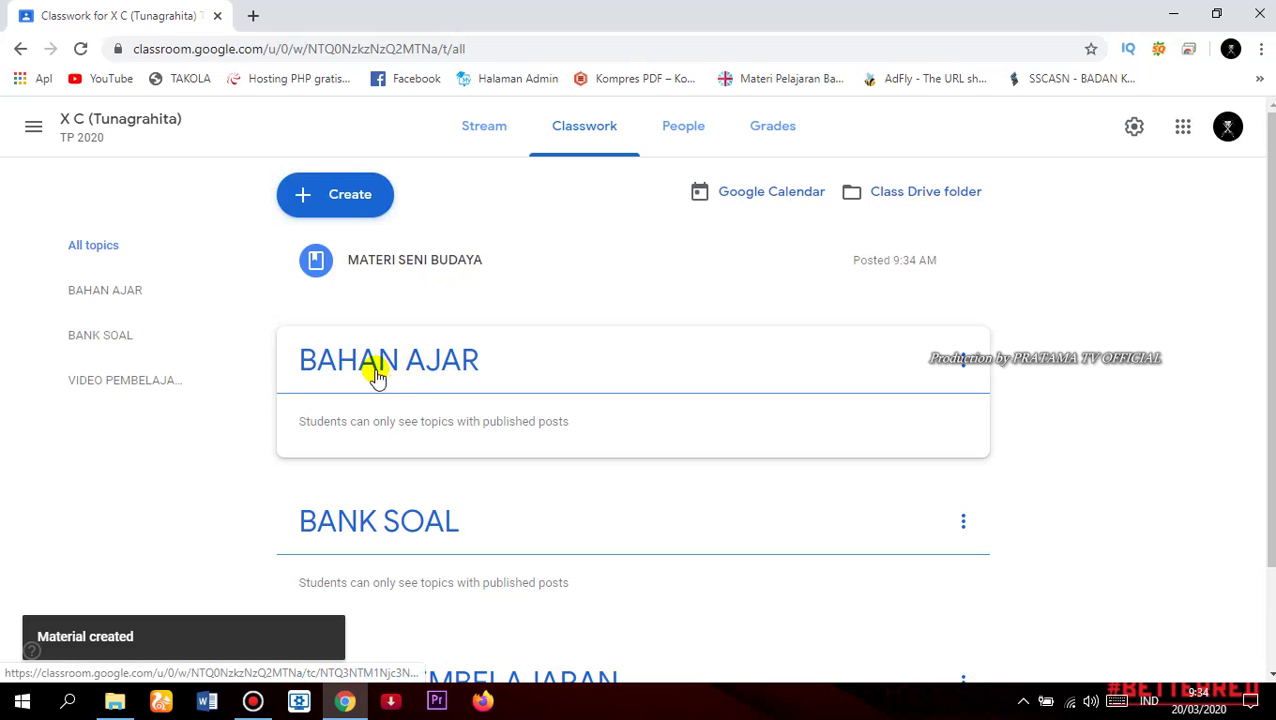
drag(447, 262, 418, 368)
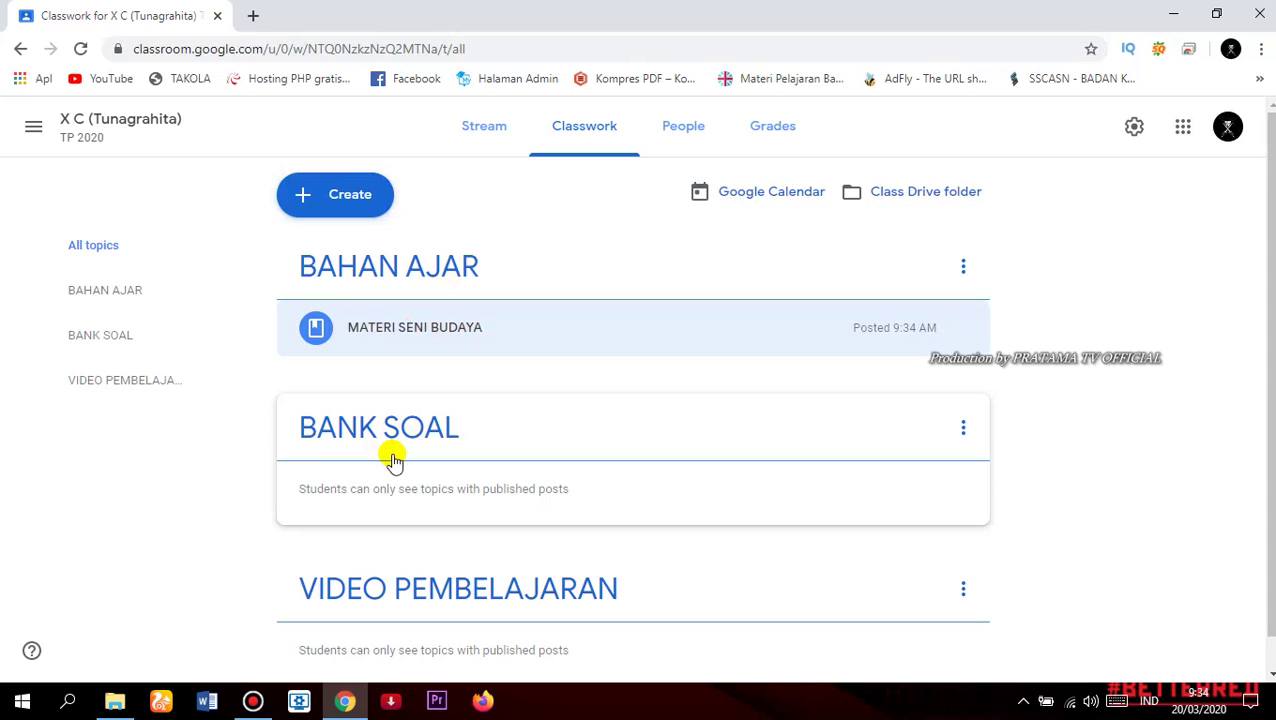
Create another material and attach Soal Ujian MID Semester Bahasa Indoneisa Kelas V.doc, uploaded from the BANK SOAL folder.
click(335, 200)
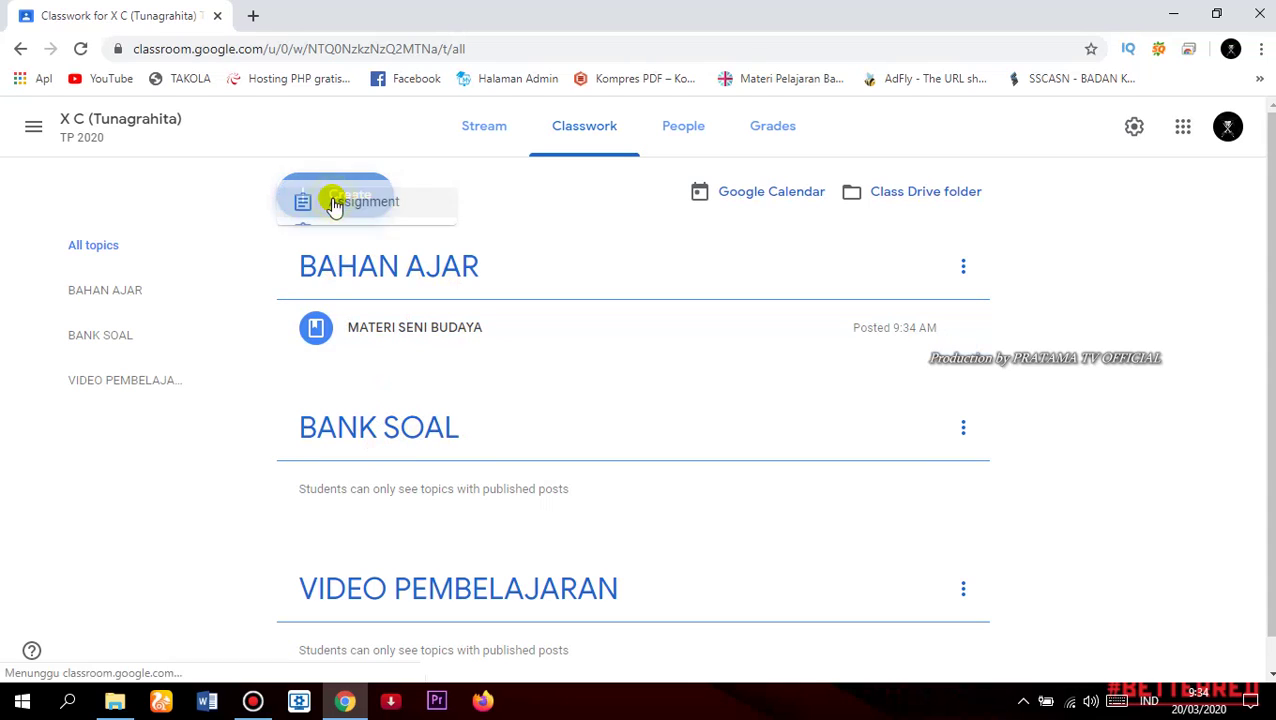
click(370, 338)
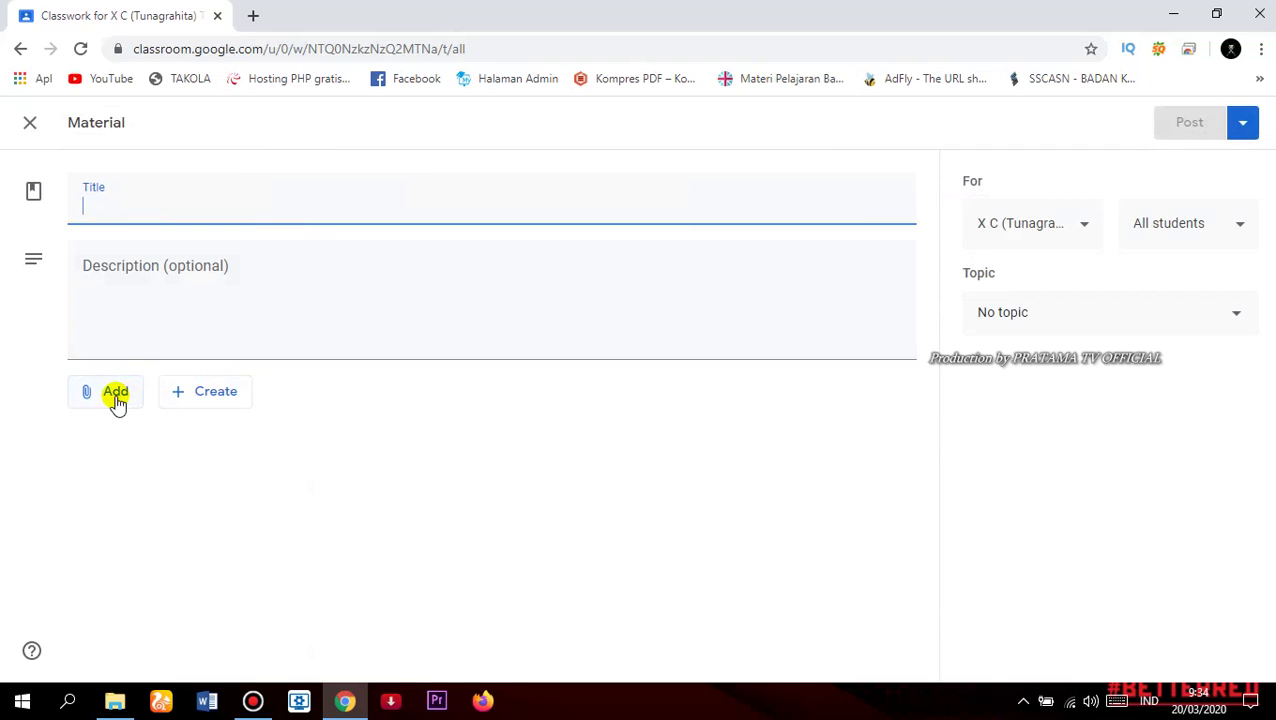
click(116, 396)
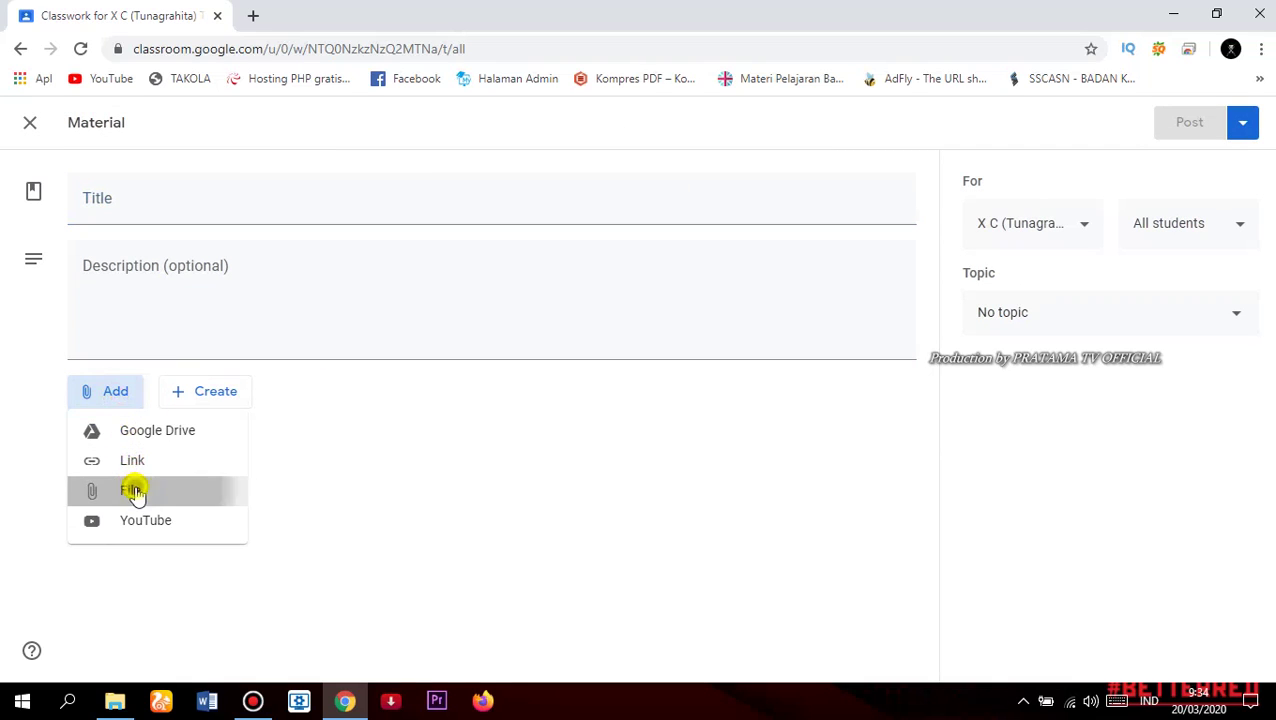
click(135, 492)
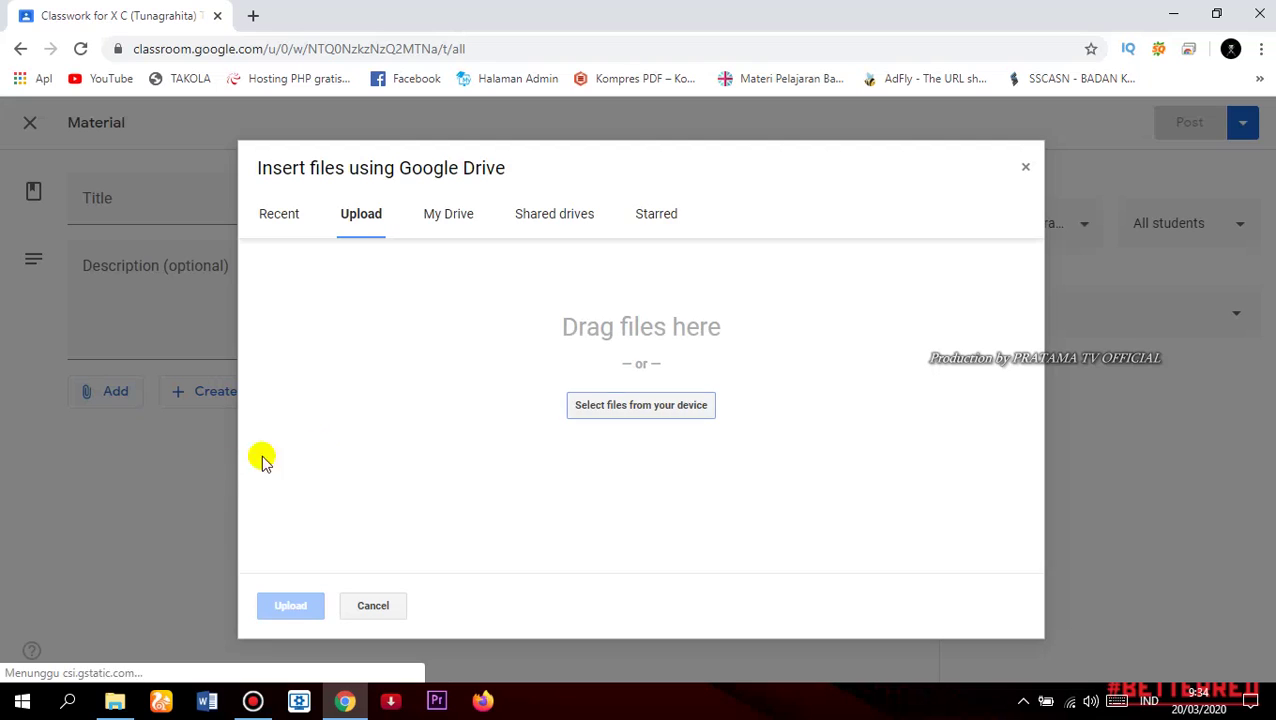
click(598, 416)
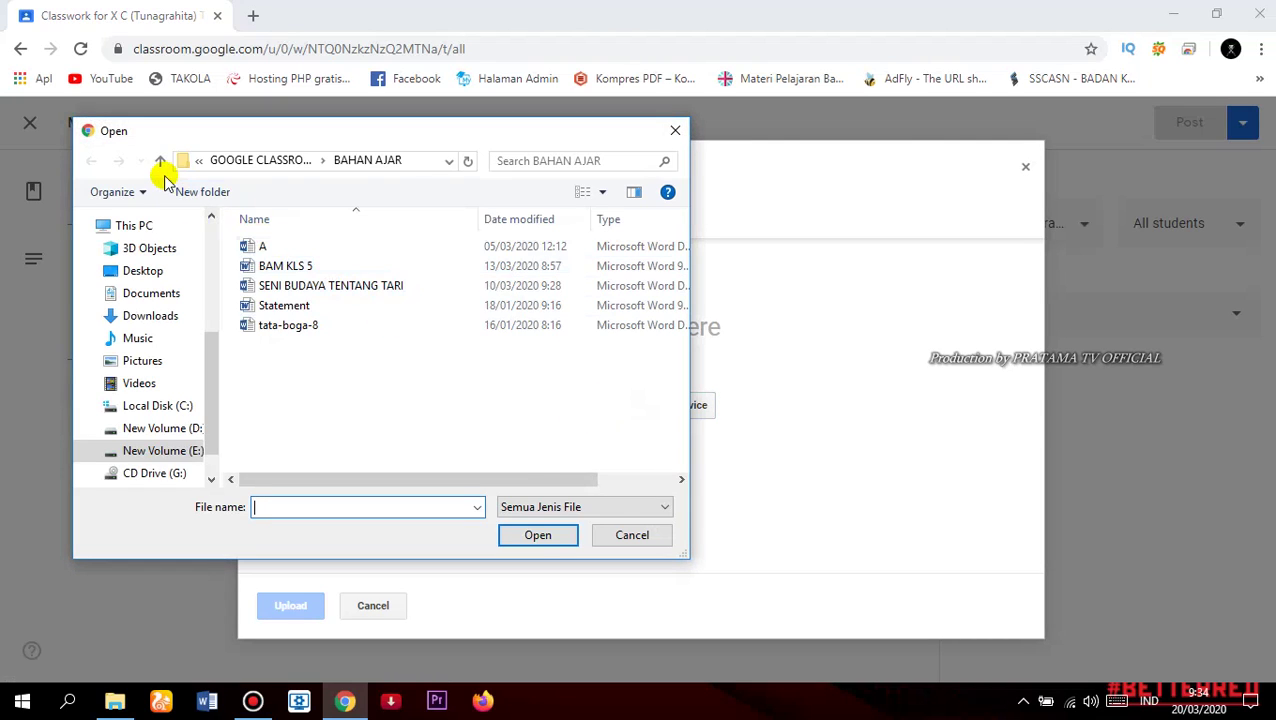
click(161, 165)
click(343, 280)
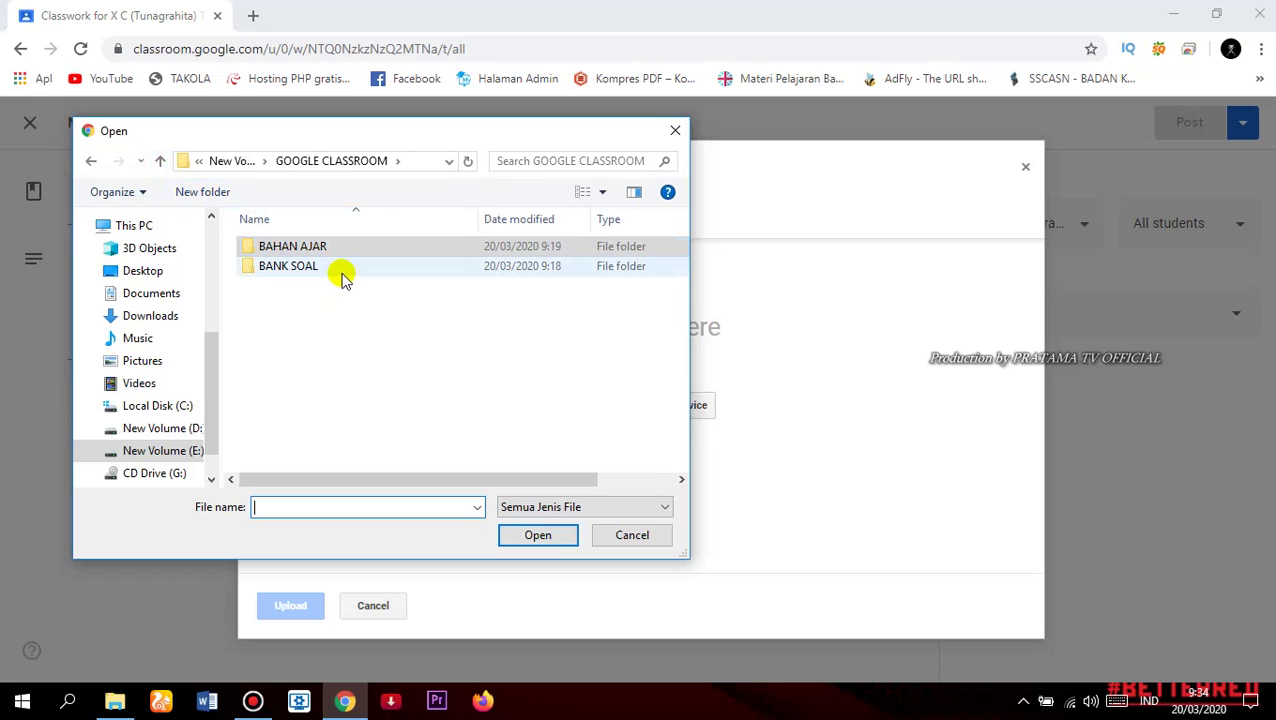
double_click(343, 280)
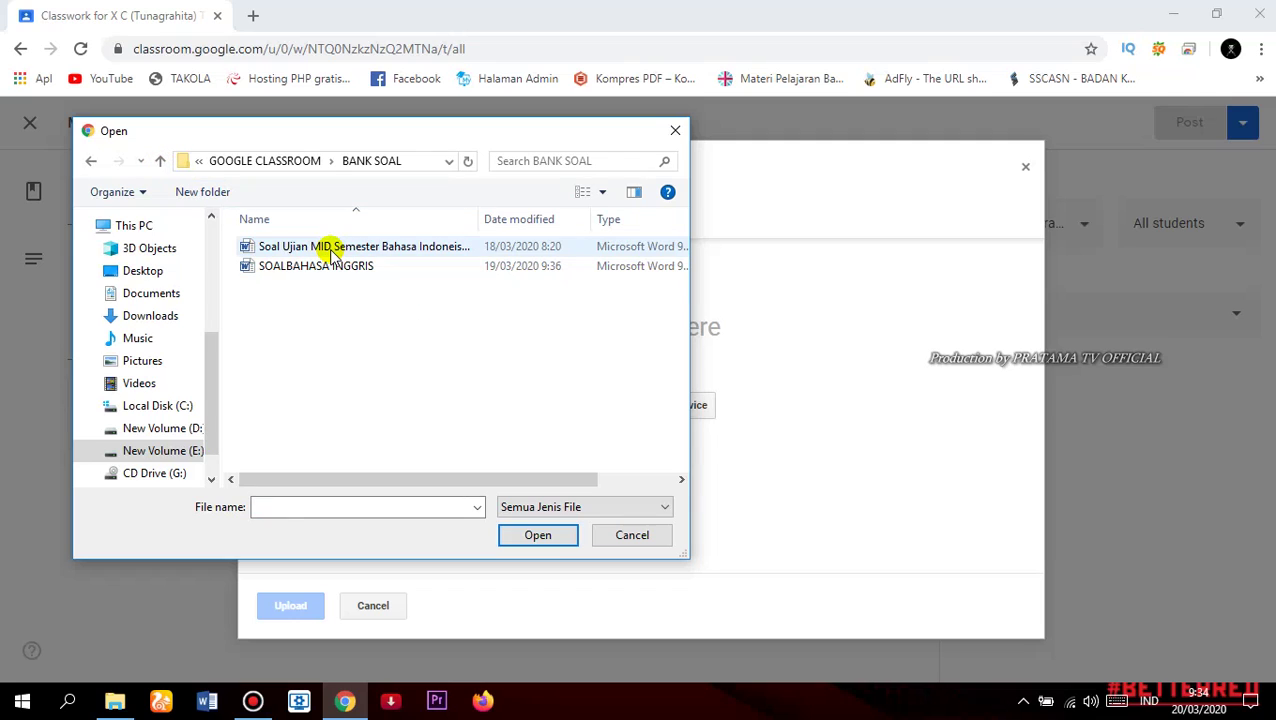
click(333, 249)
click(536, 532)
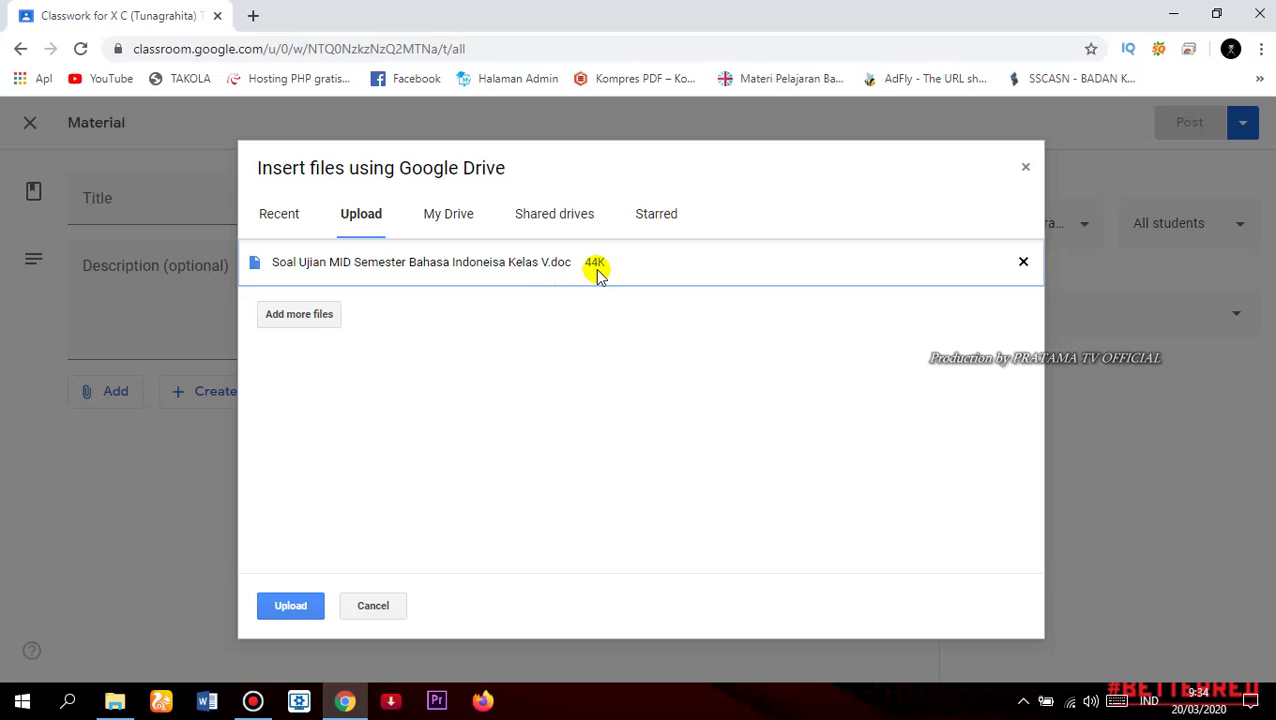
click(297, 603)
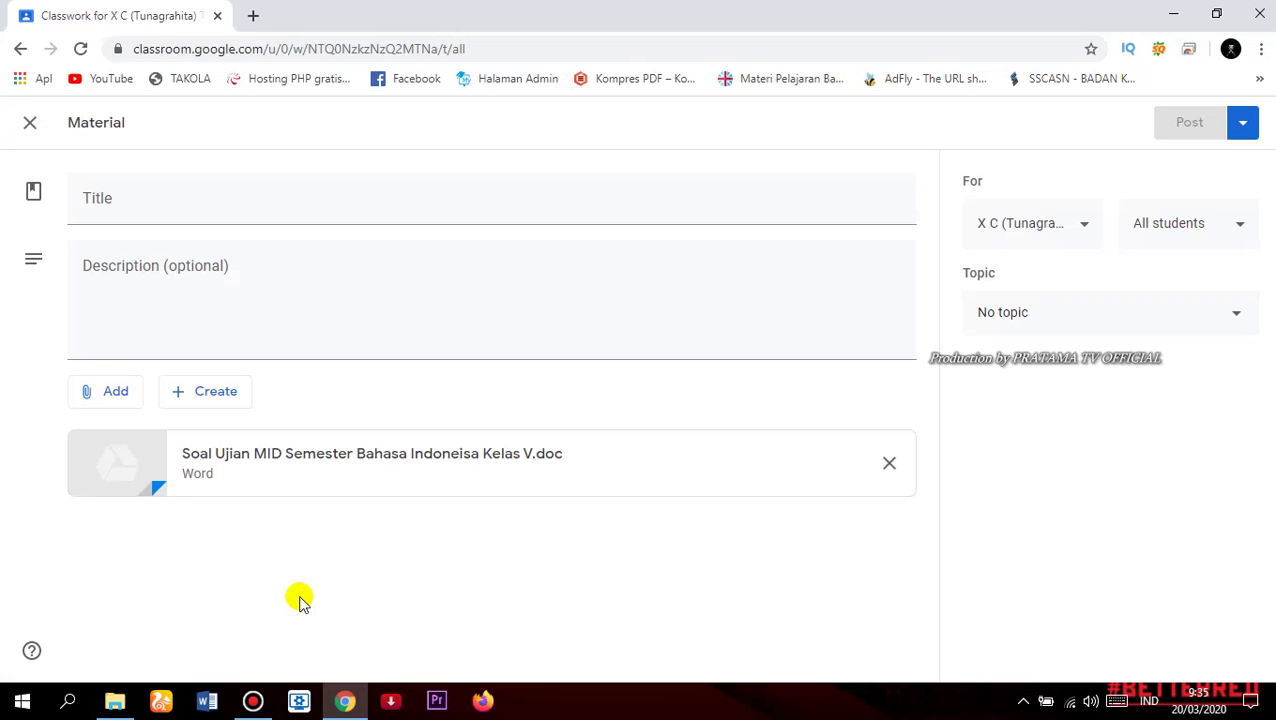
Title the material SOAL UJIAN MID and describe it as SOAL UJIAN MID BAHASA INDONESIA.
click(171, 213)
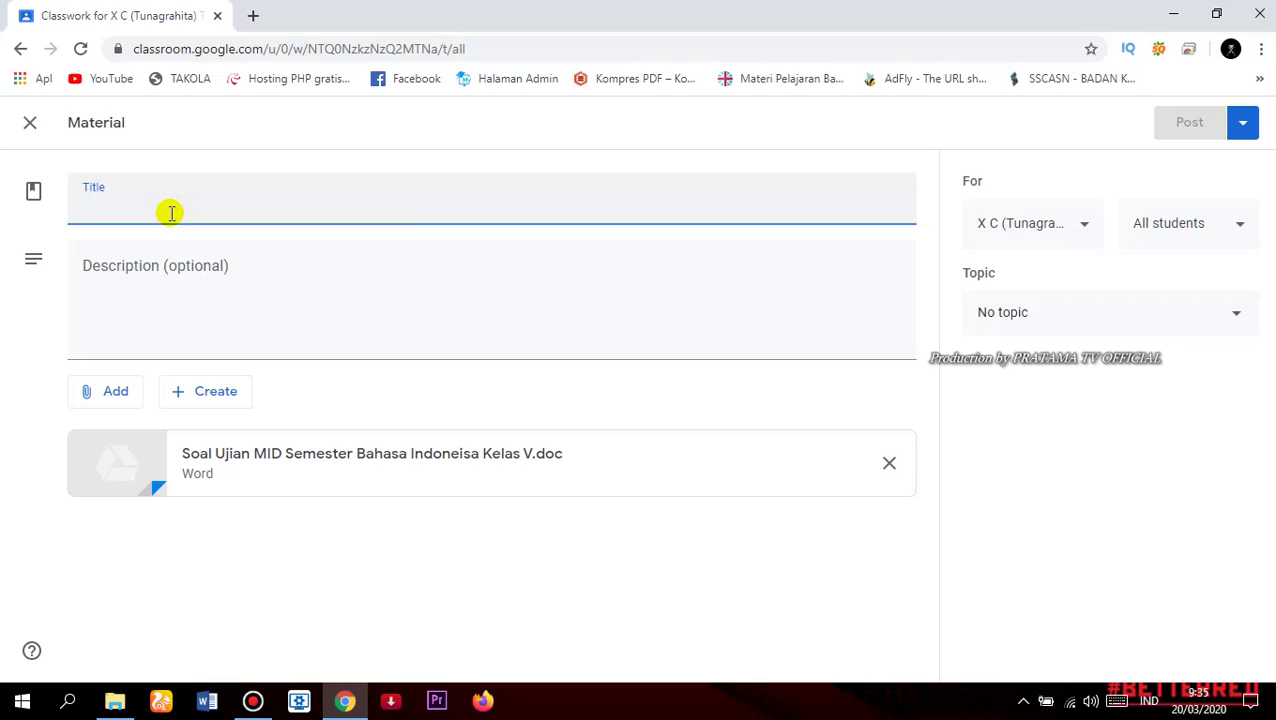
text(SOAL)
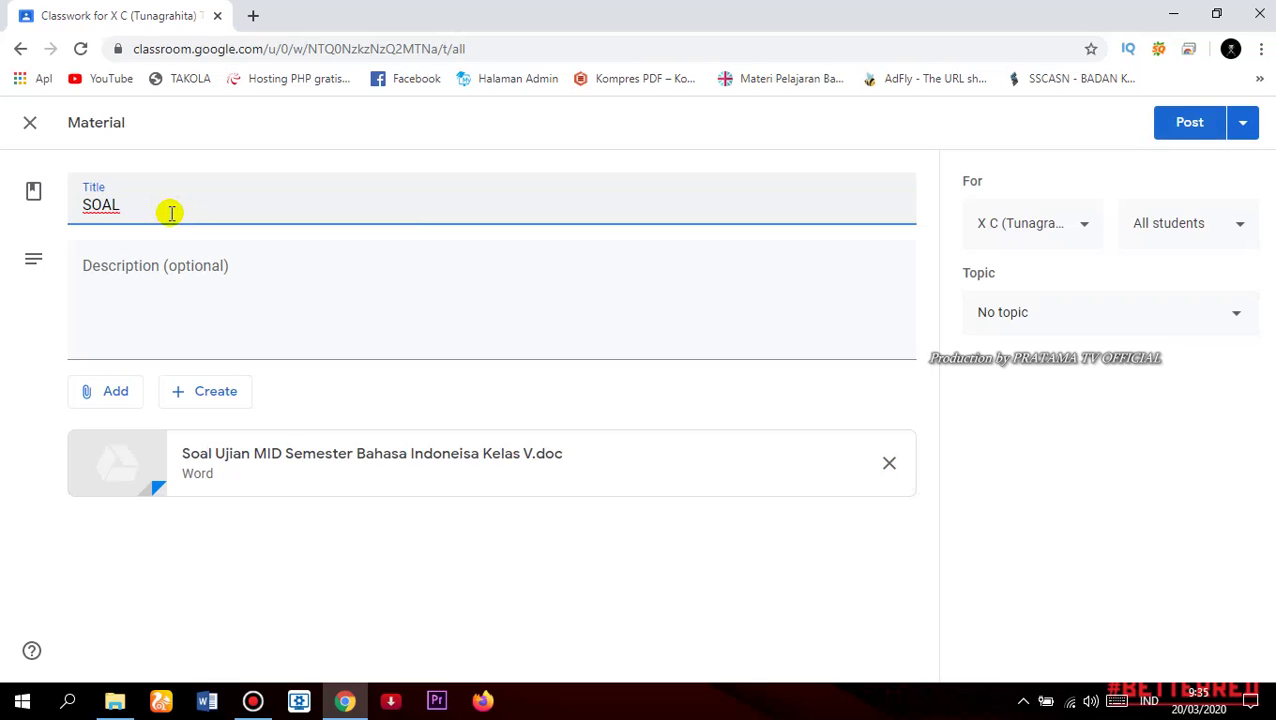
text(D)
click(155, 273)
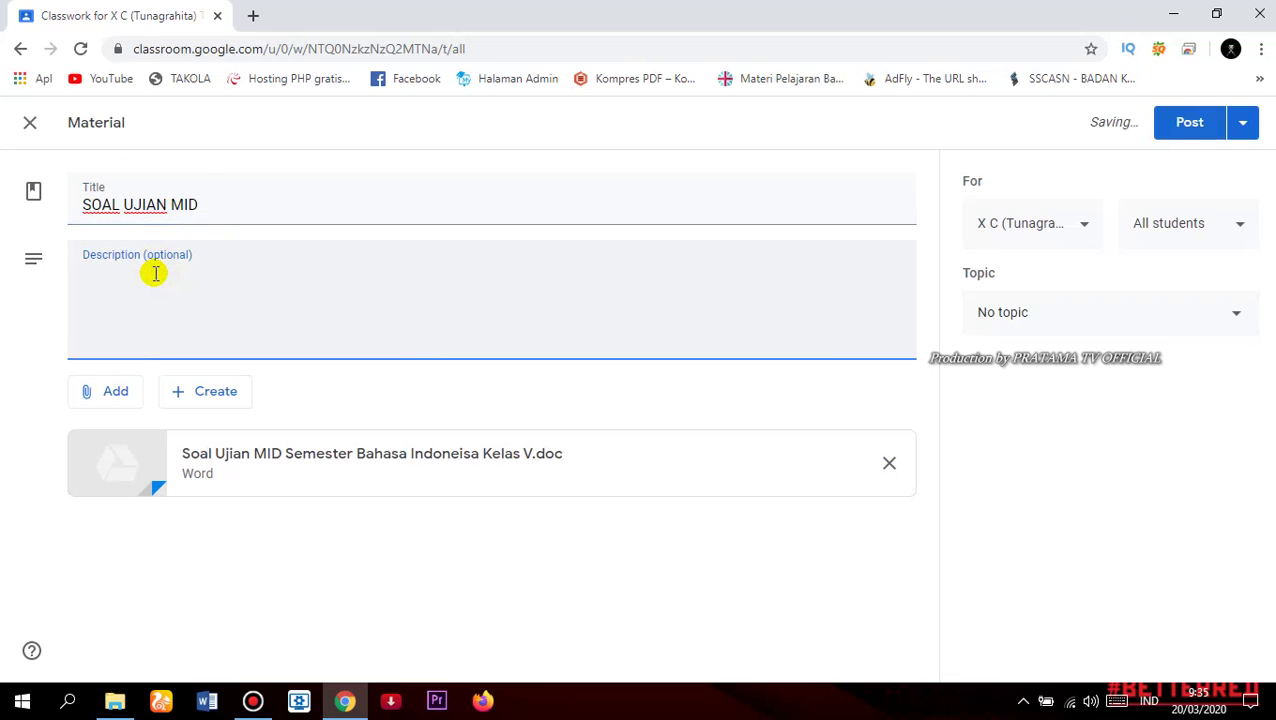
text(SOAL )
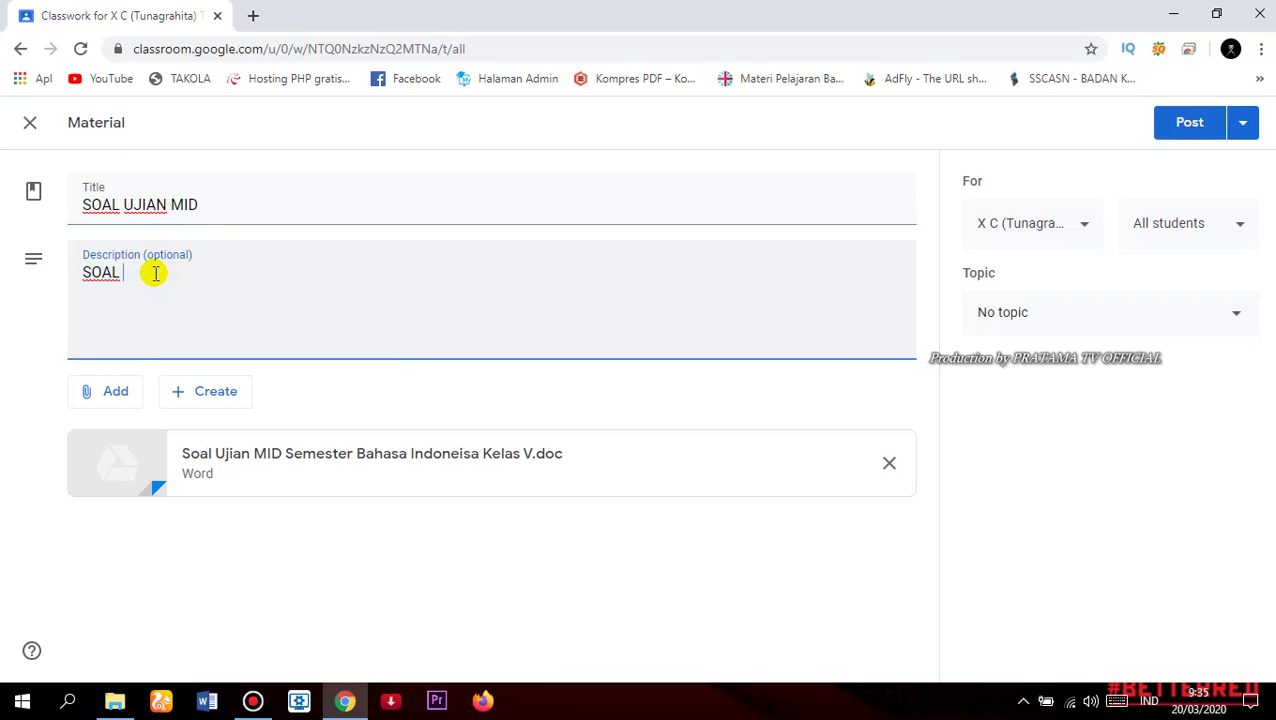
text(UJIAN )
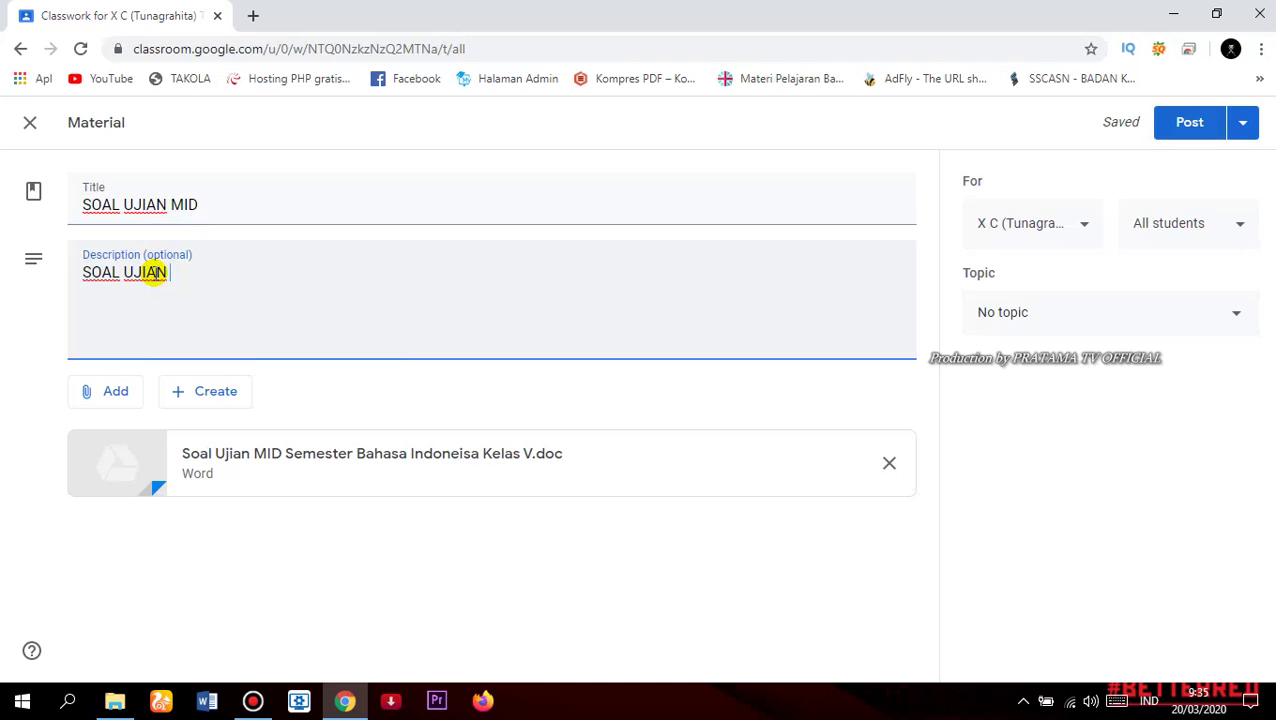
text(MID BAHSA )
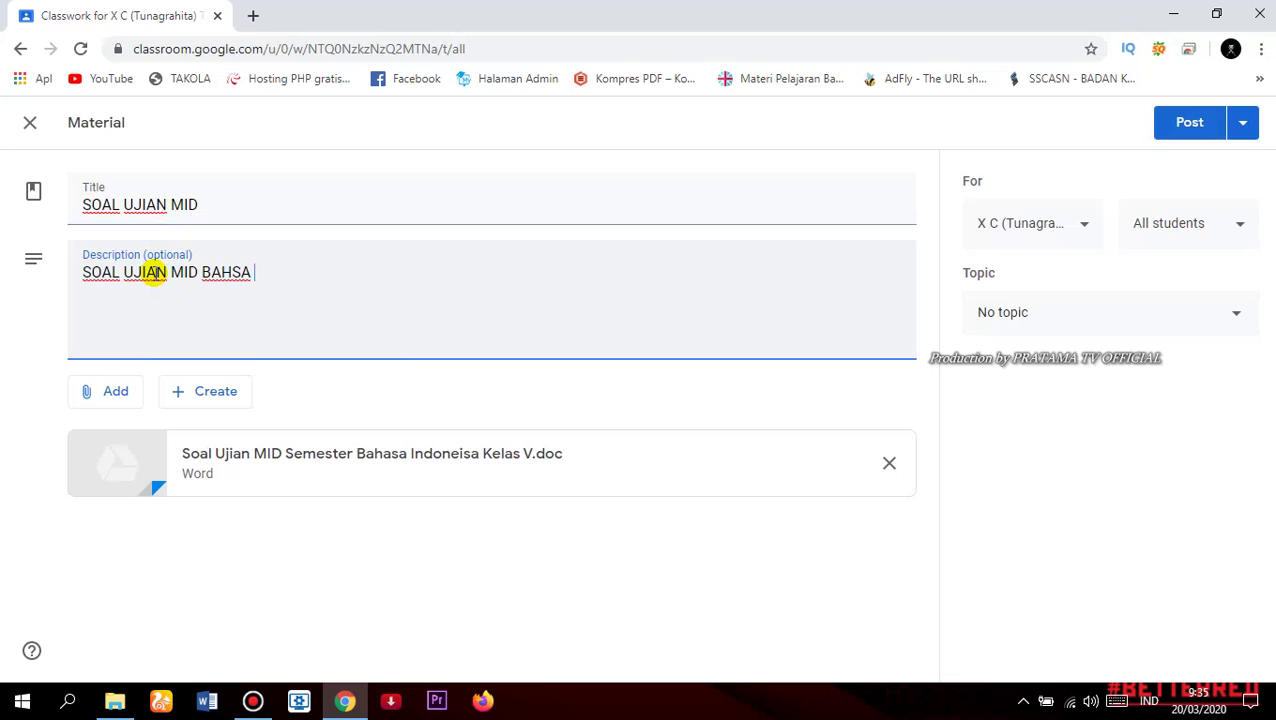
text(INDONESIA)
click(232, 271)
text(A)
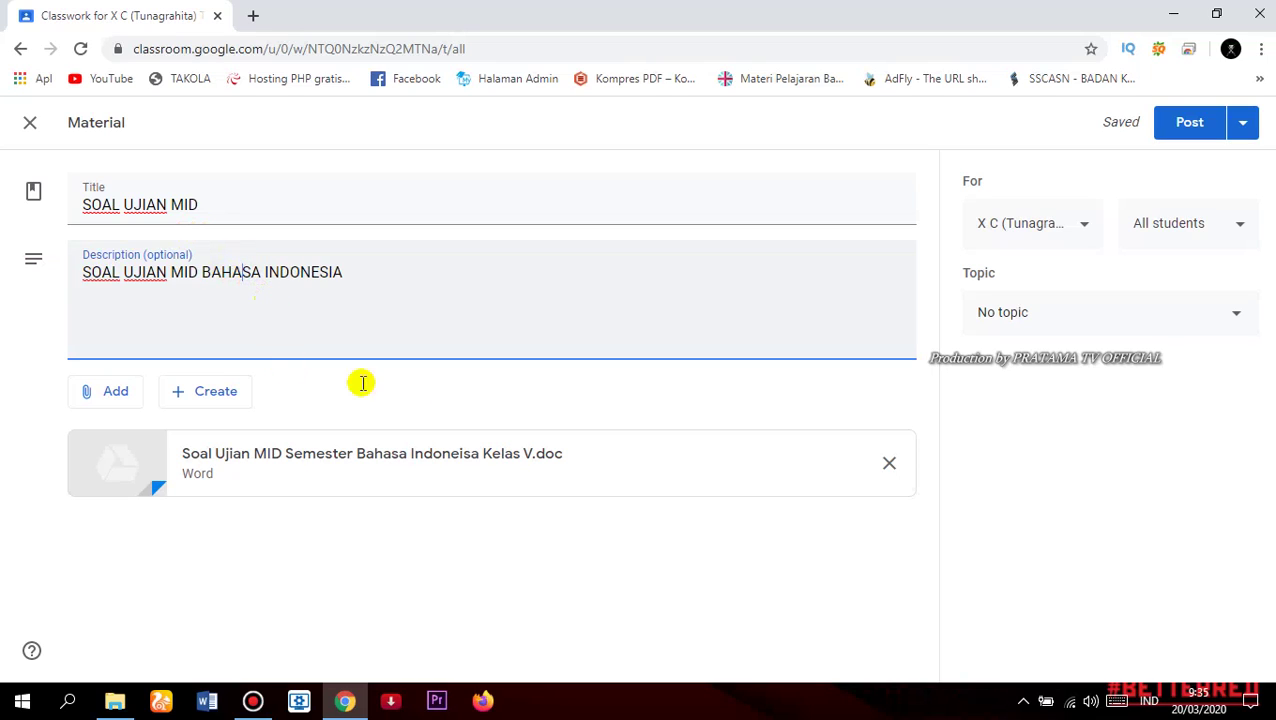
Post the SOAL UJIAN MID material to all students and move it under the BANK SOAL topic.
click(1193, 130)
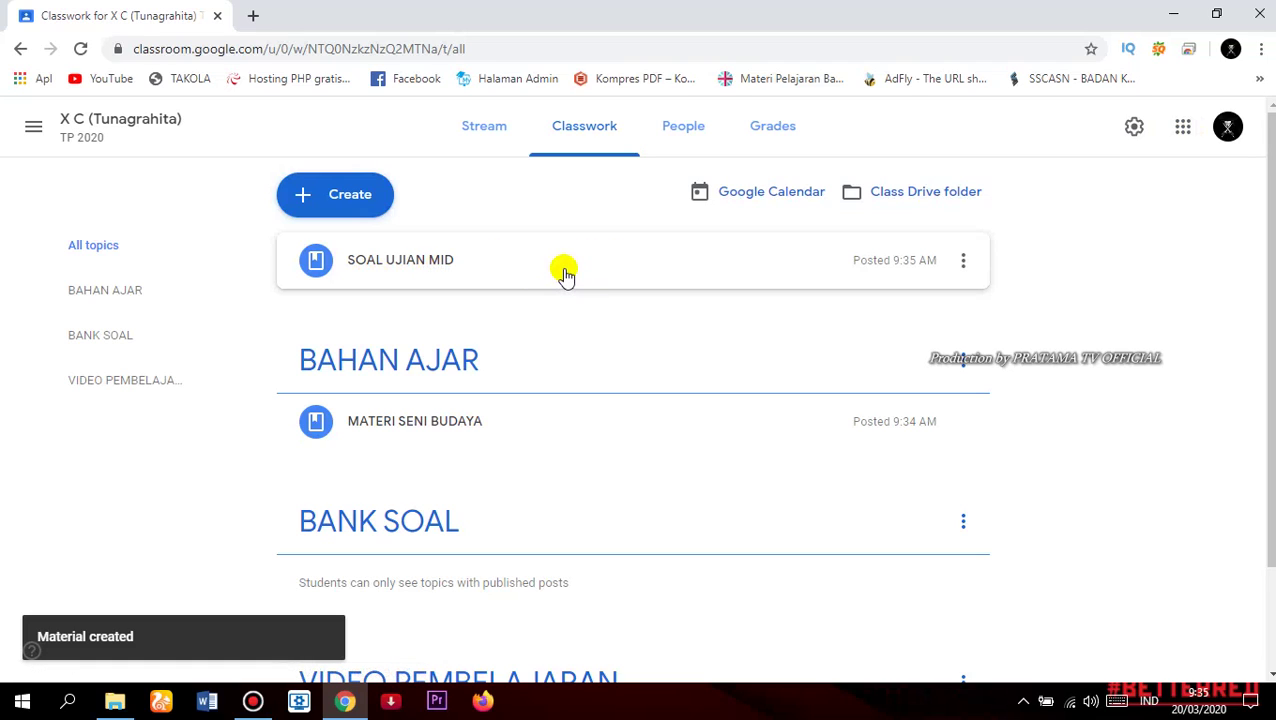
drag(563, 273, 457, 520)
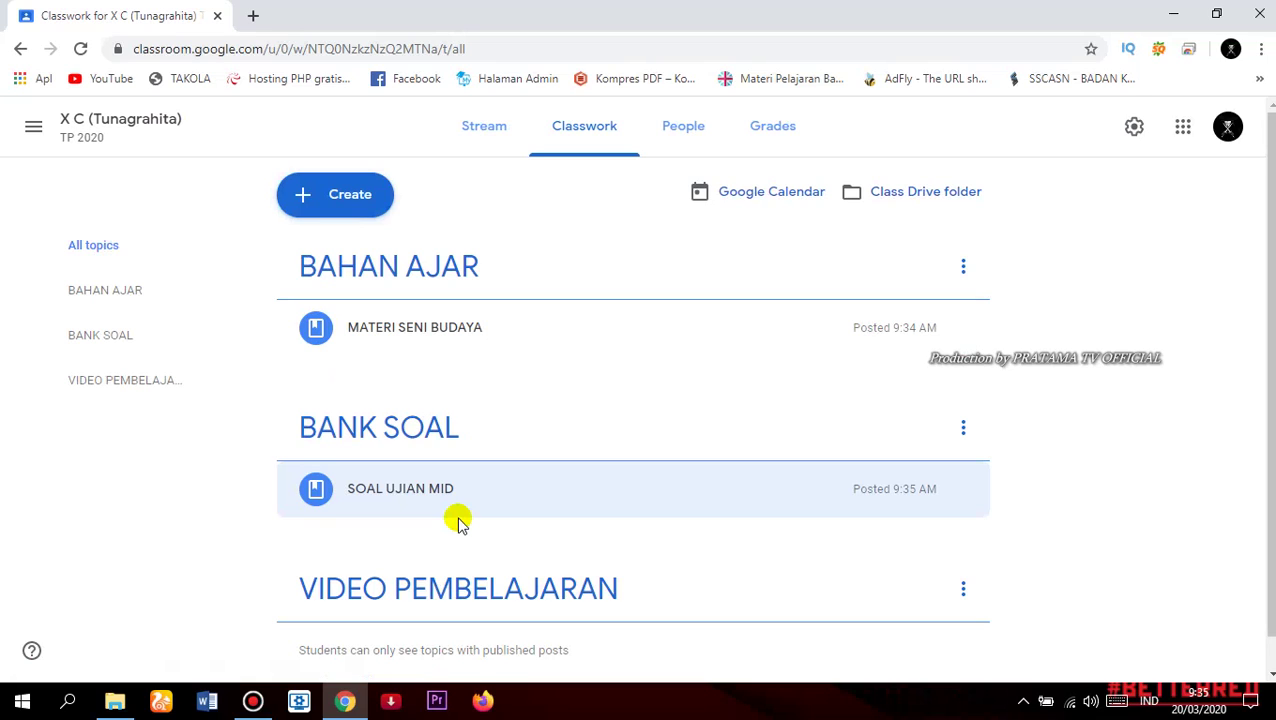
scroll(457, 518, down, 1)
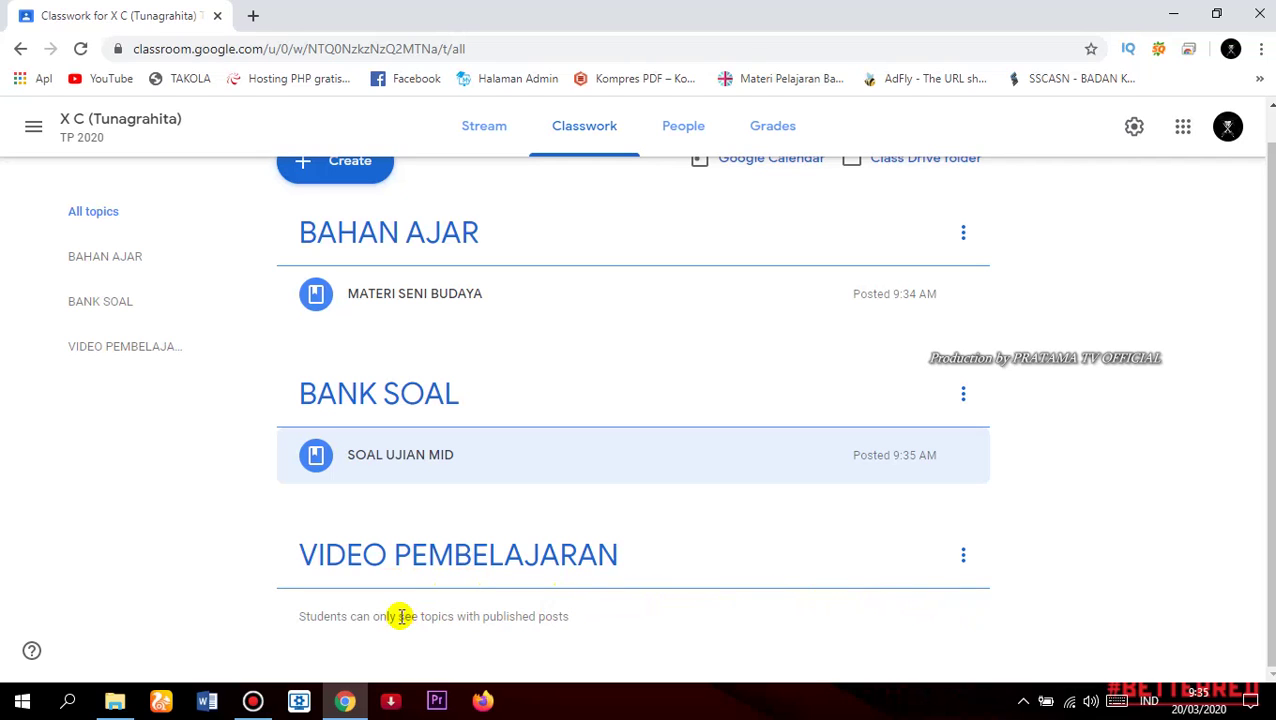
scroll(500, 595, up, 1)
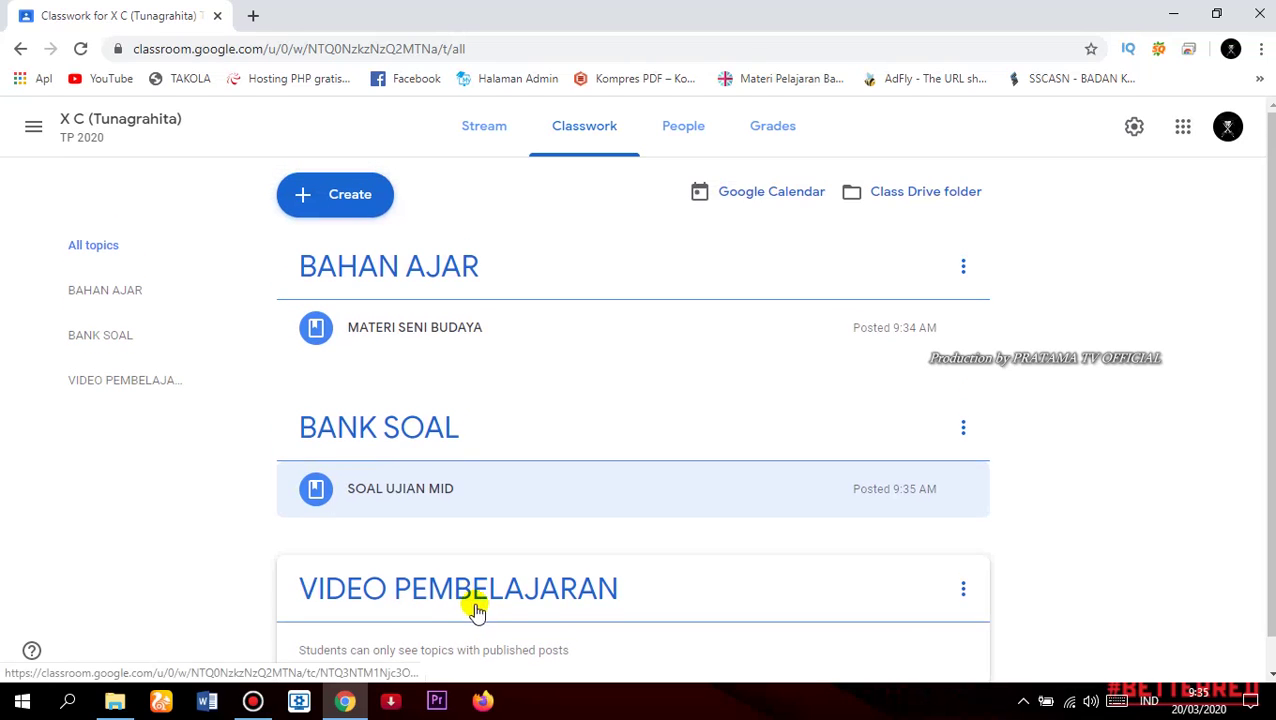
Create another material and attach the YouTube video MEMBUAT KETERAMPILAN DARI BARANG BEKAS, found by searching KETERAMPILAN DARI BARANG BEKAS PRATAMA TV.
click(362, 196)
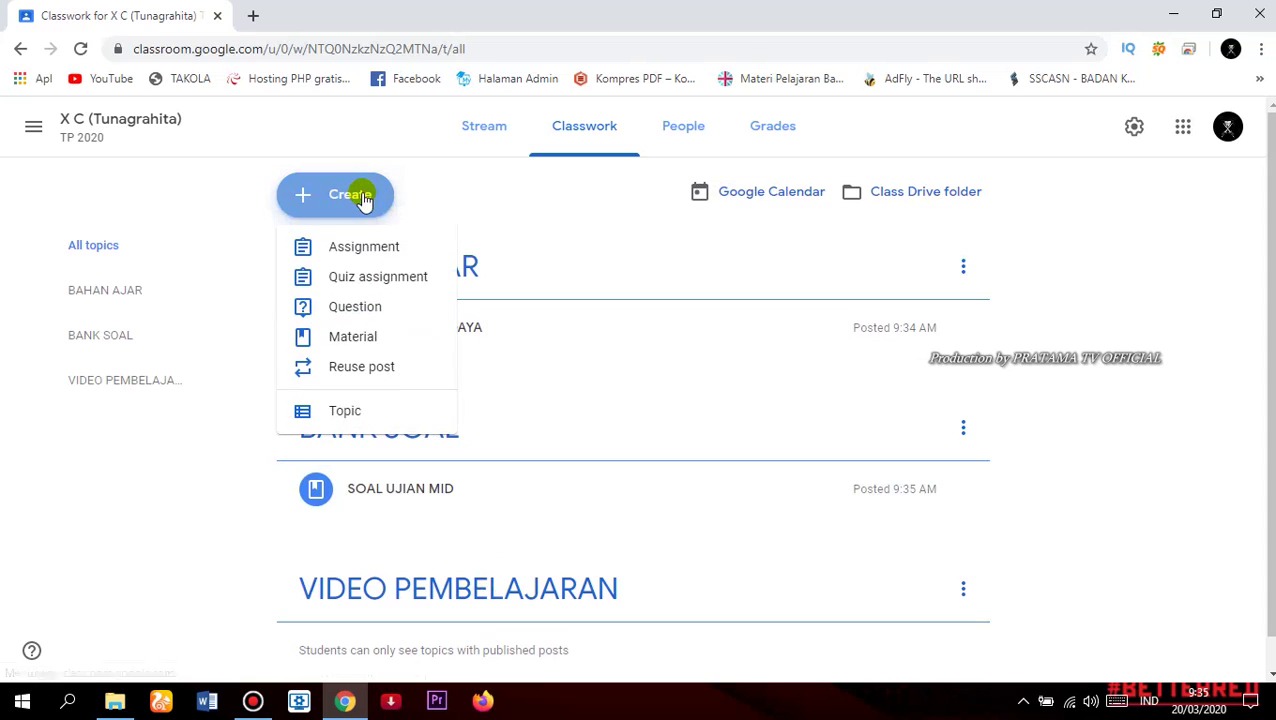
click(355, 337)
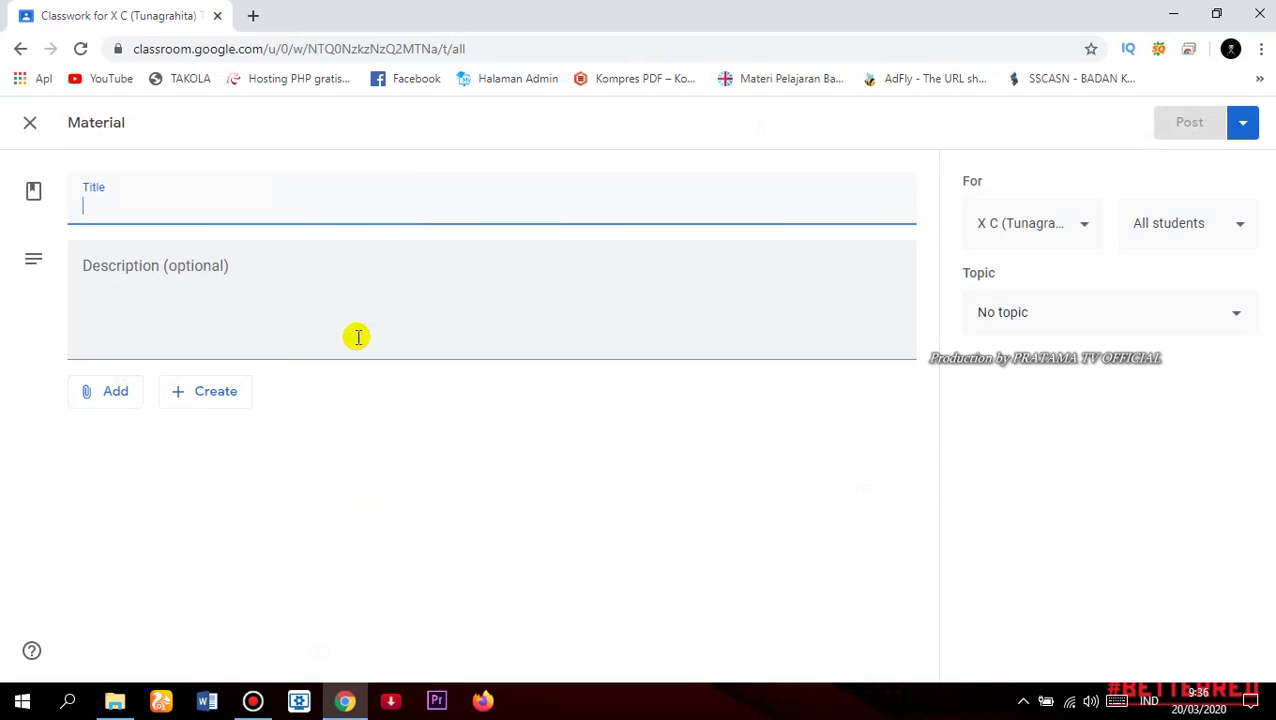
click(96, 401)
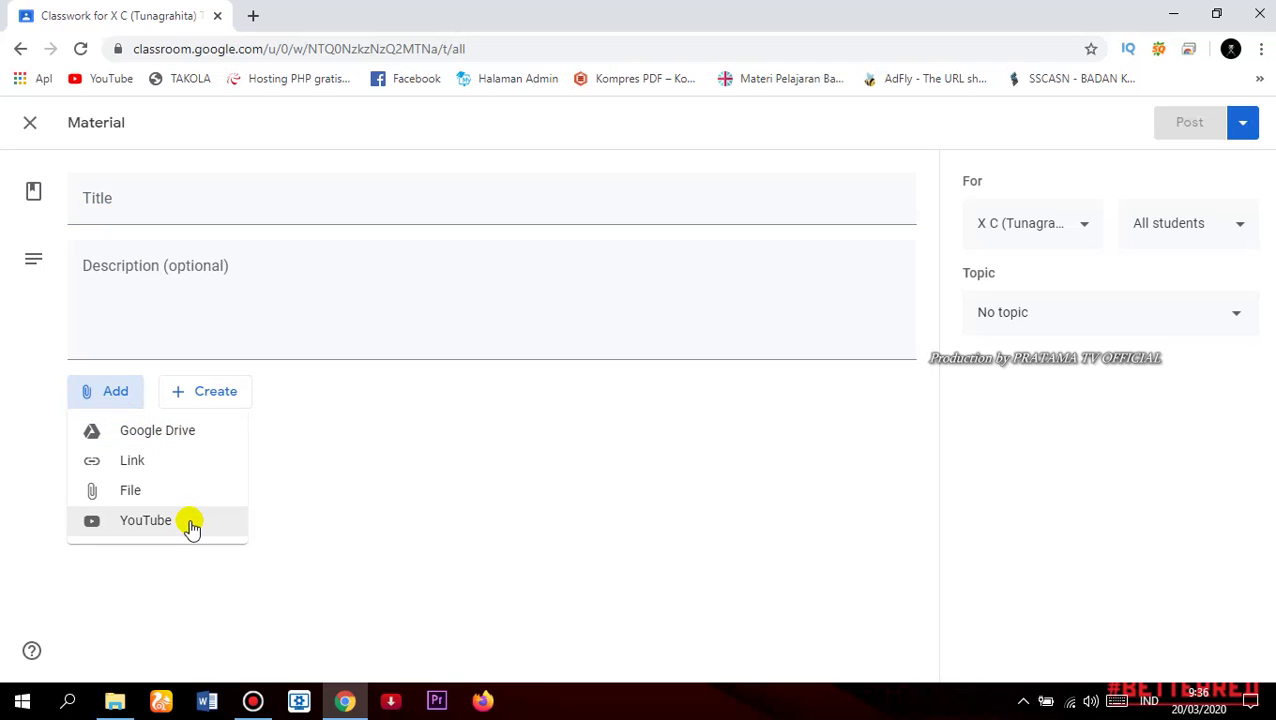
click(154, 527)
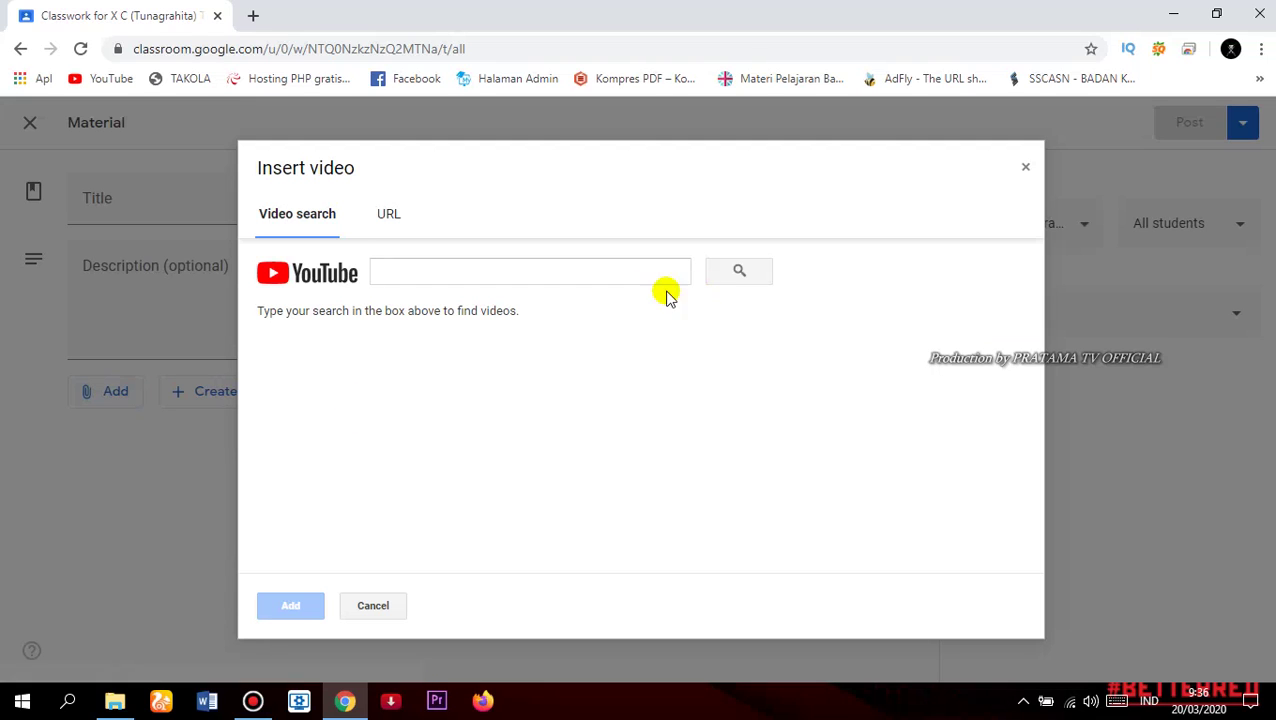
click(605, 281)
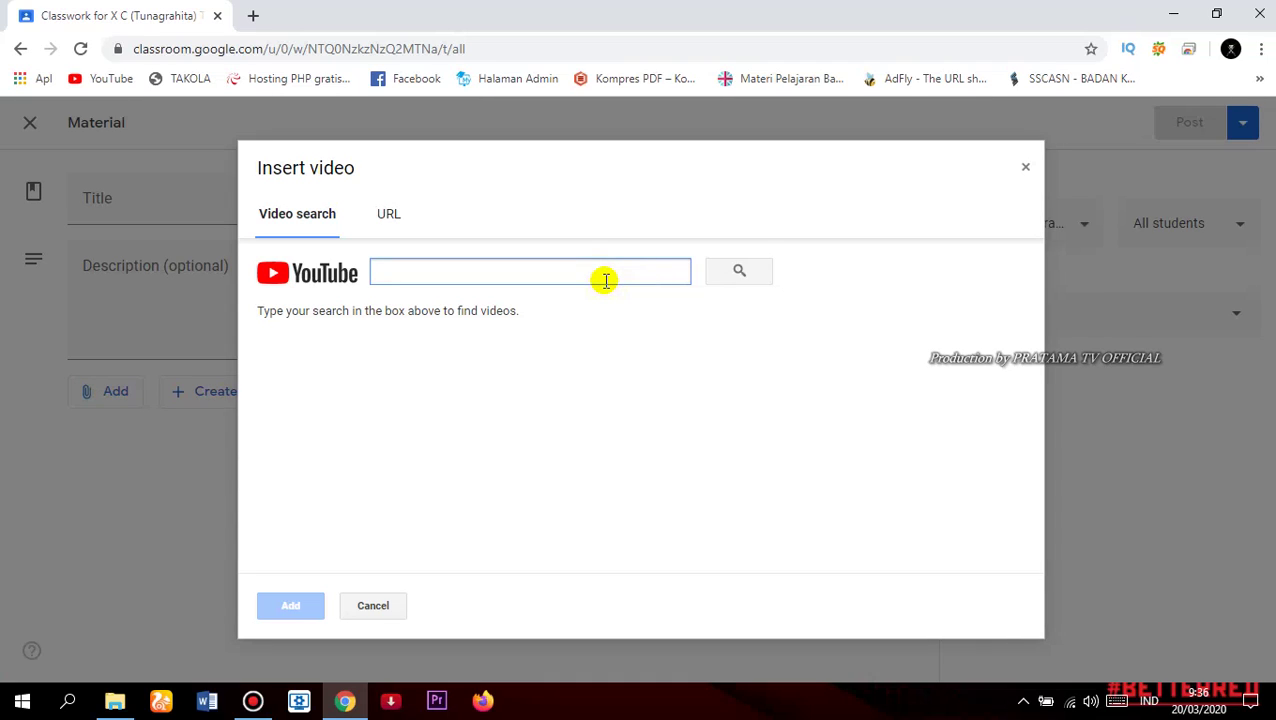
text(KETERAMPIL)
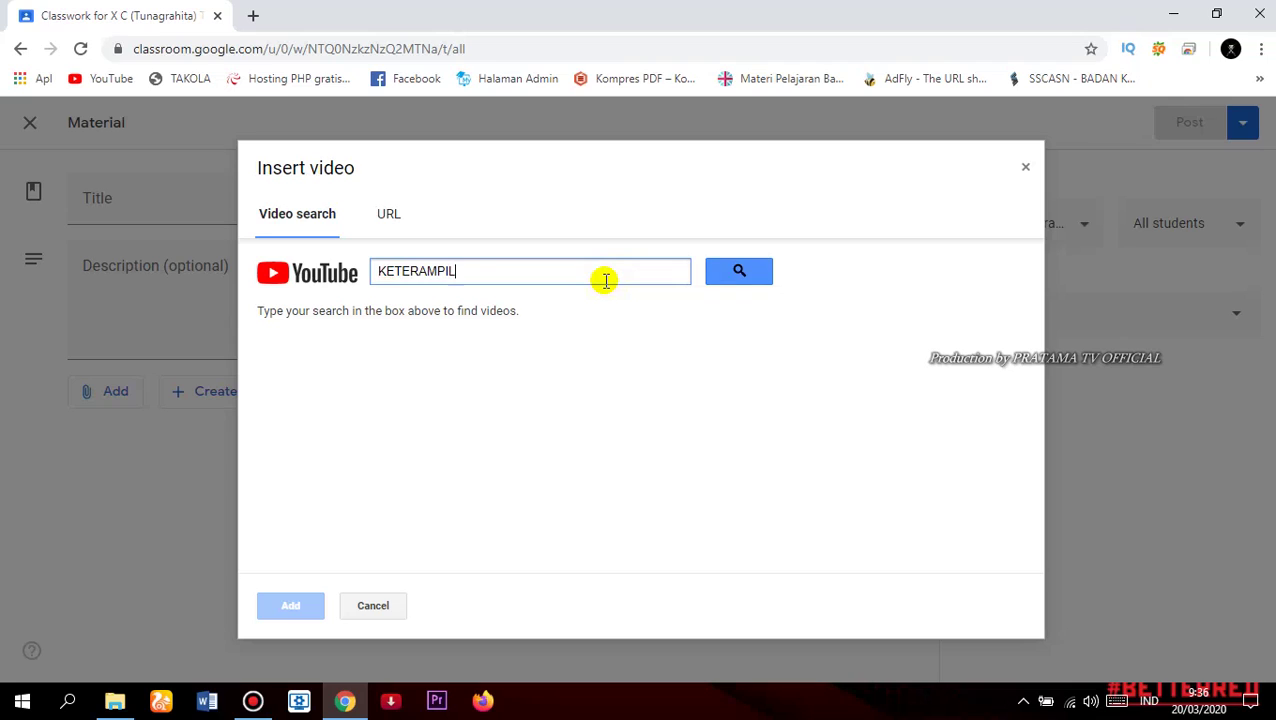
text(AN DARI )
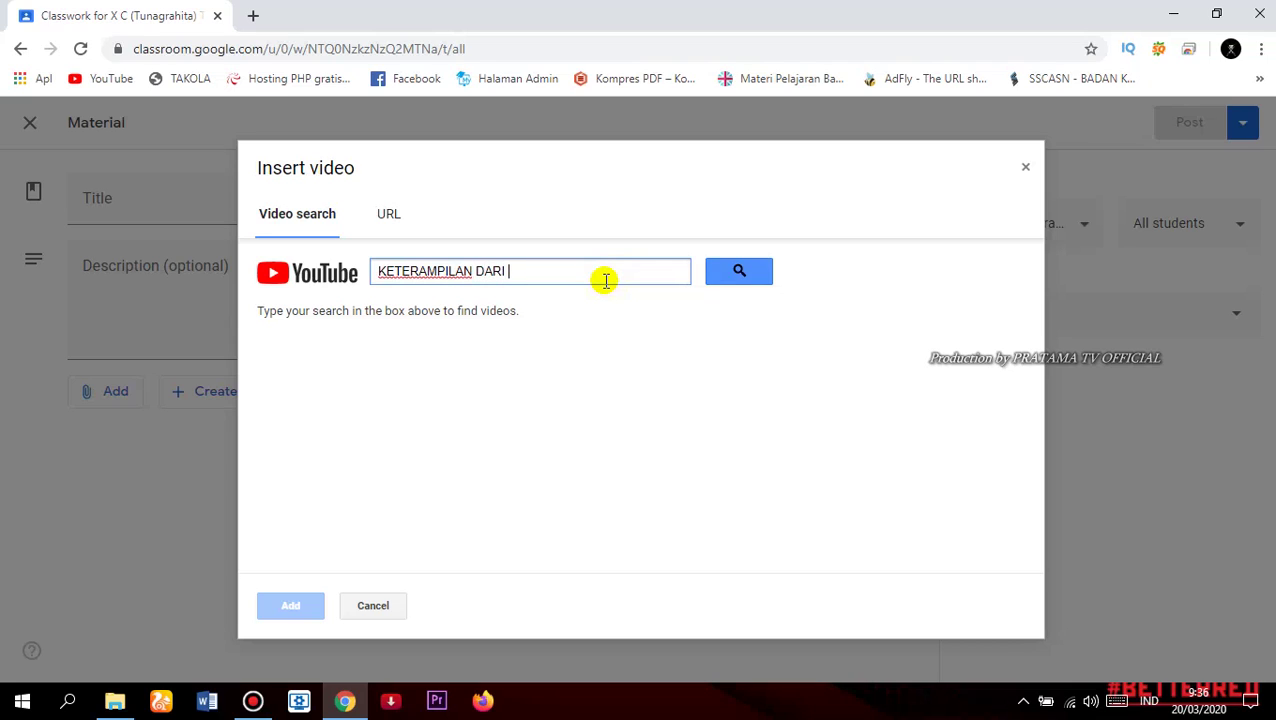
text(BARANG BEKA)
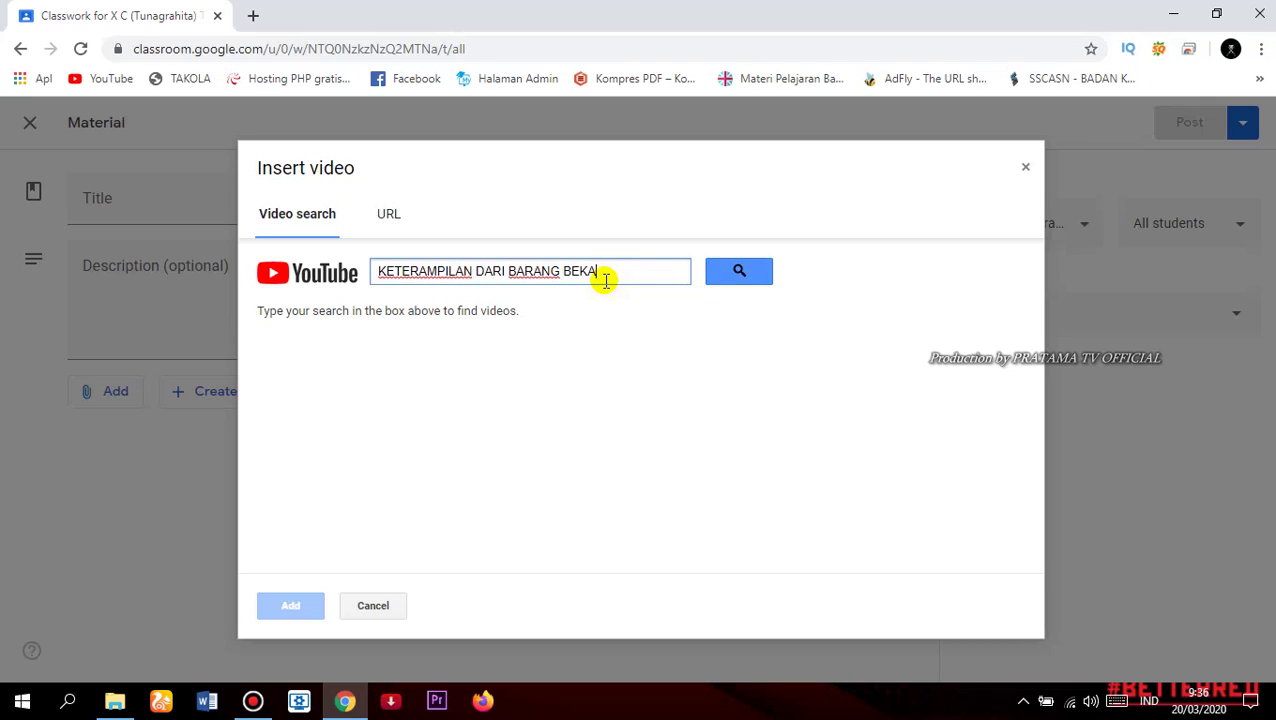
text(S PRATAMA TV)
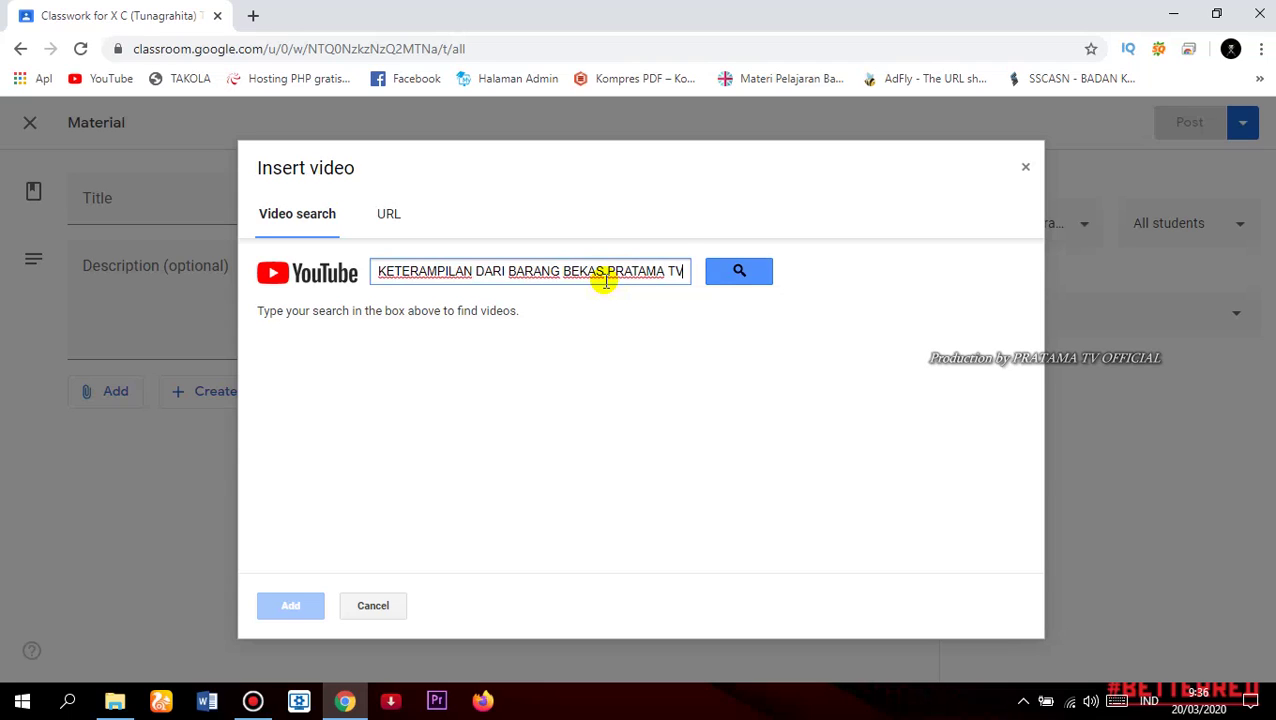
click(715, 279)
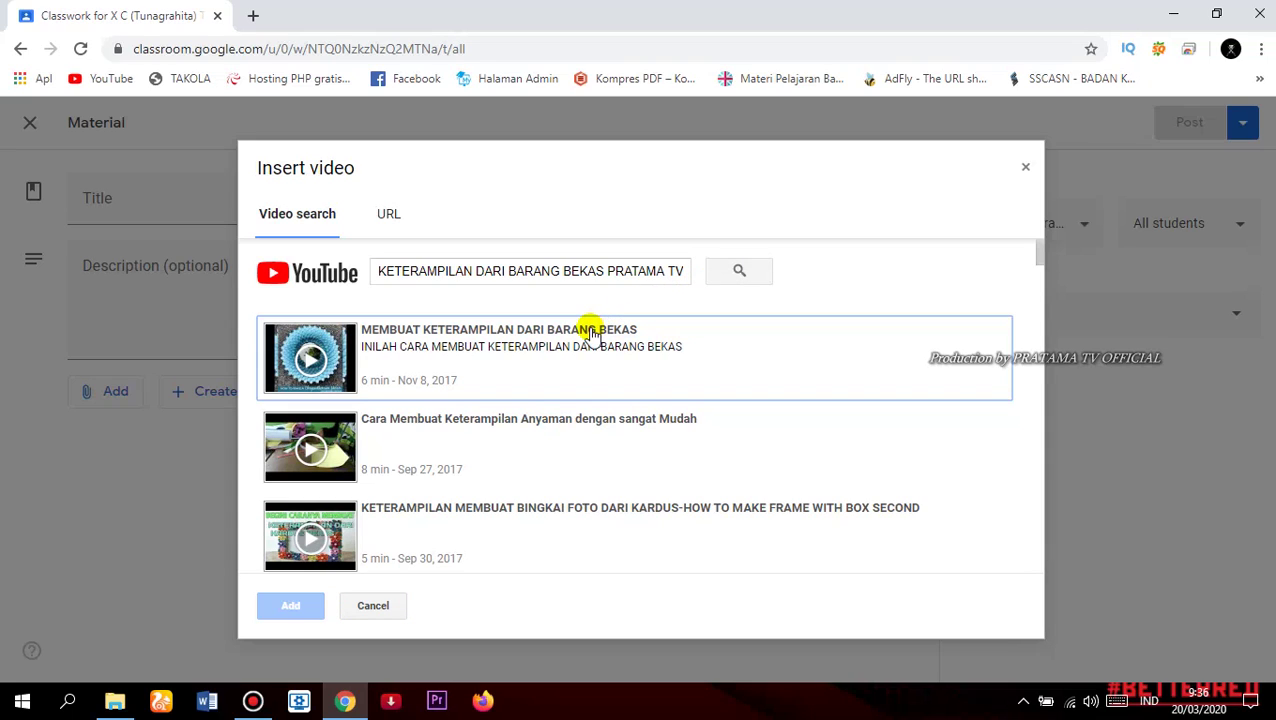
click(521, 332)
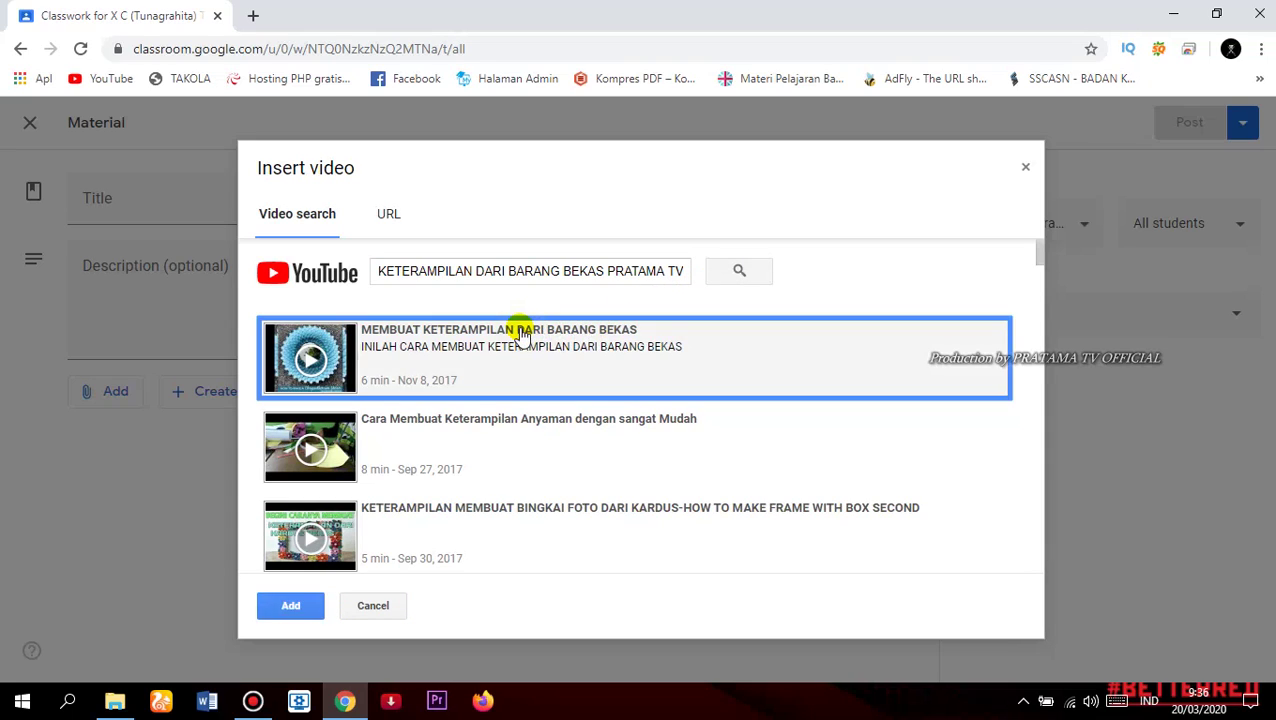
click(288, 606)
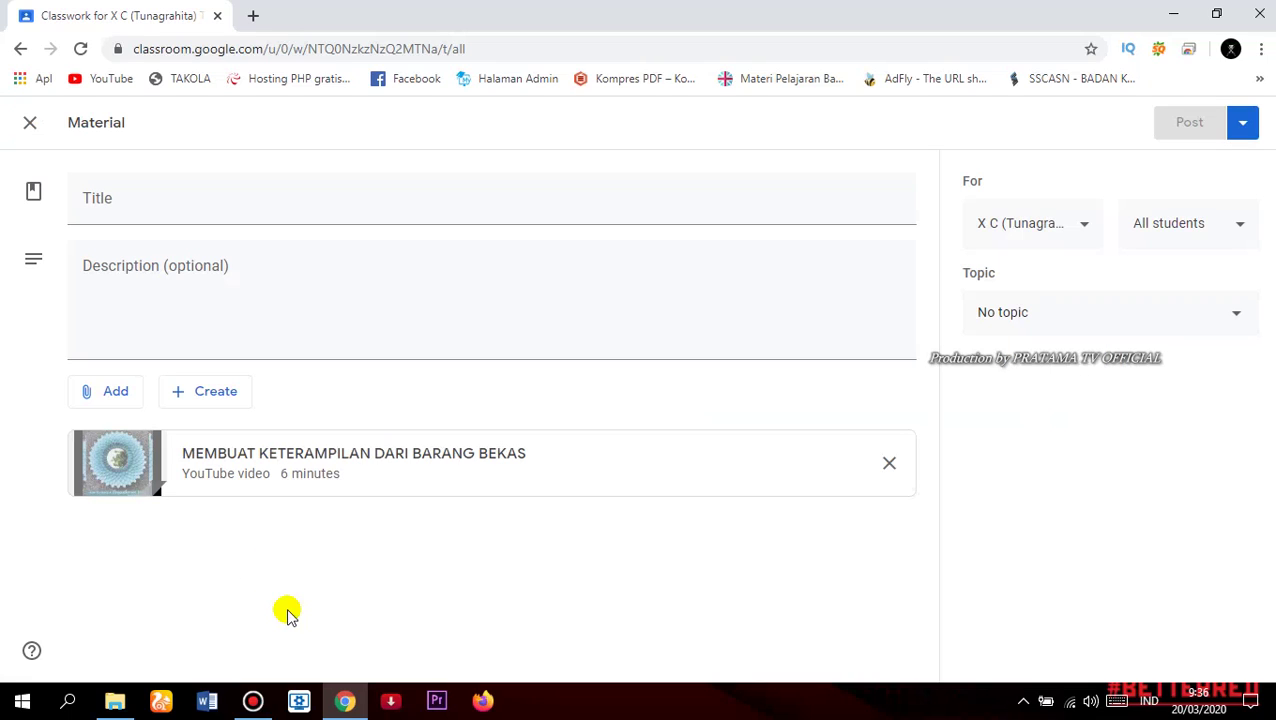
Title the material MEMBUAT KETERAMPILAN DARI BARANG BEKAS and describe it as TIPS DAN TRIK MEMBUAT KETERAMPILAN DARI BARANG BEKAS.
click(155, 206)
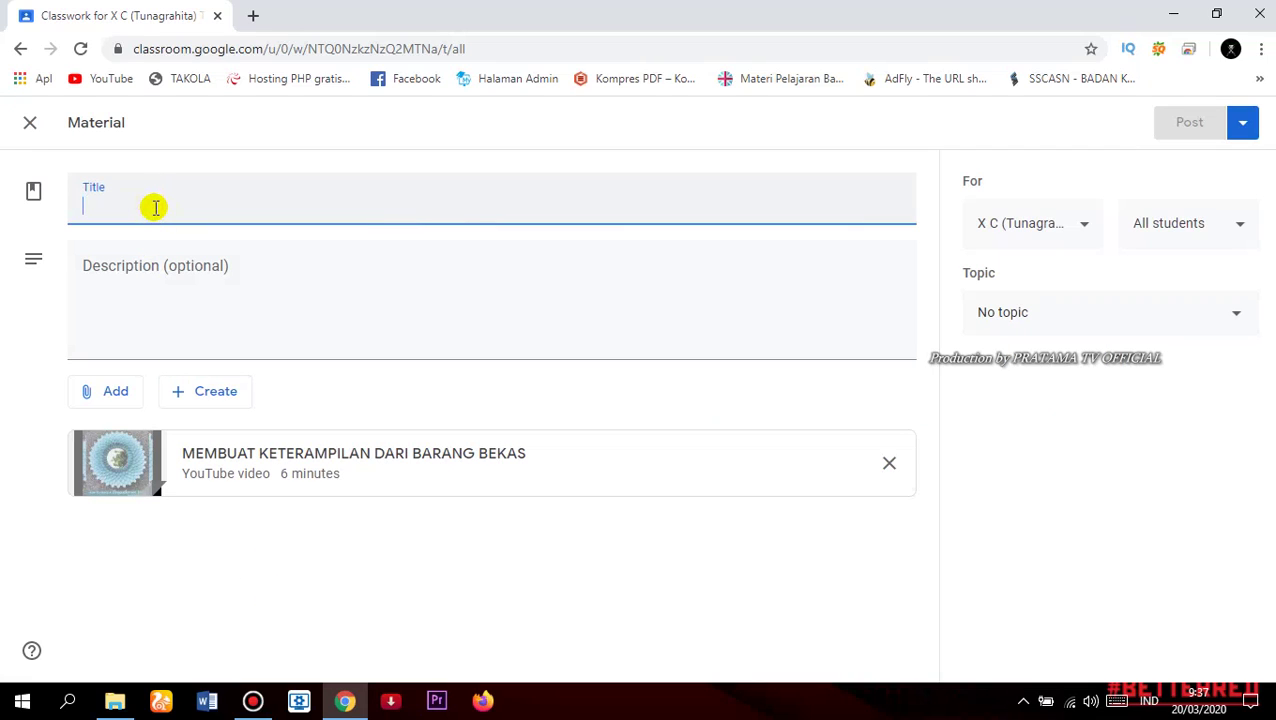
text(ME)
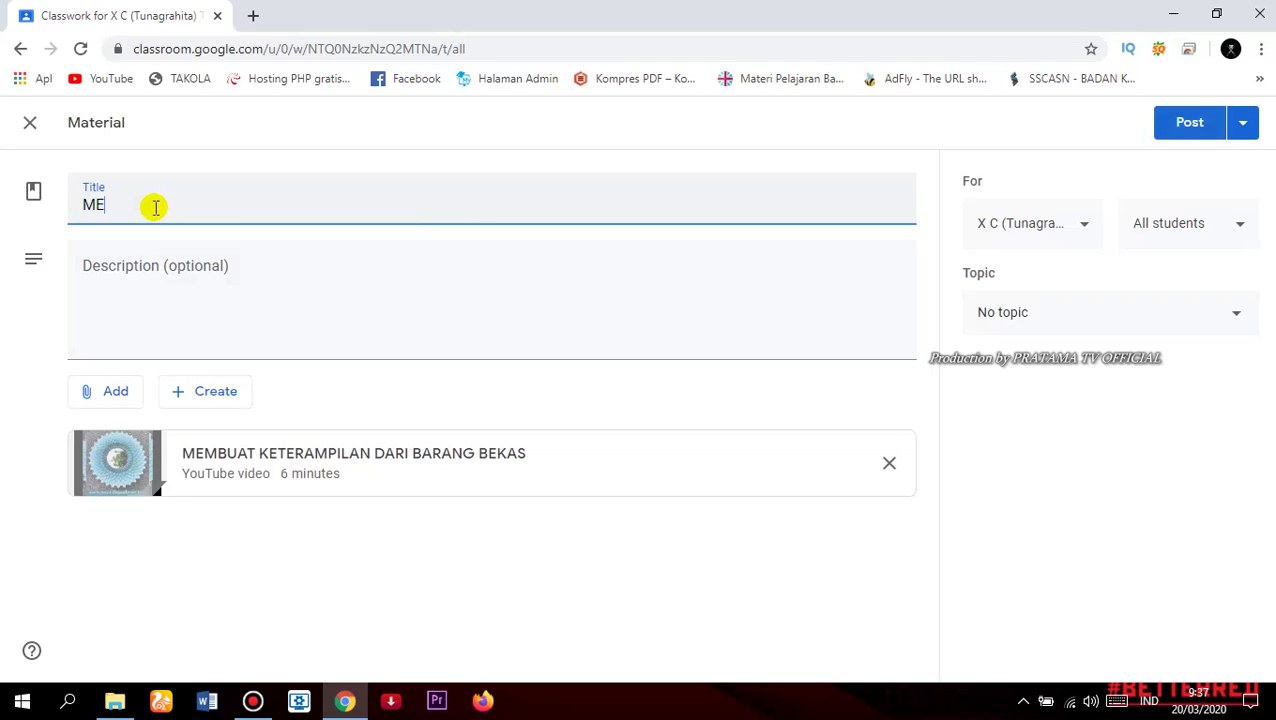
text(MBUAT KE)
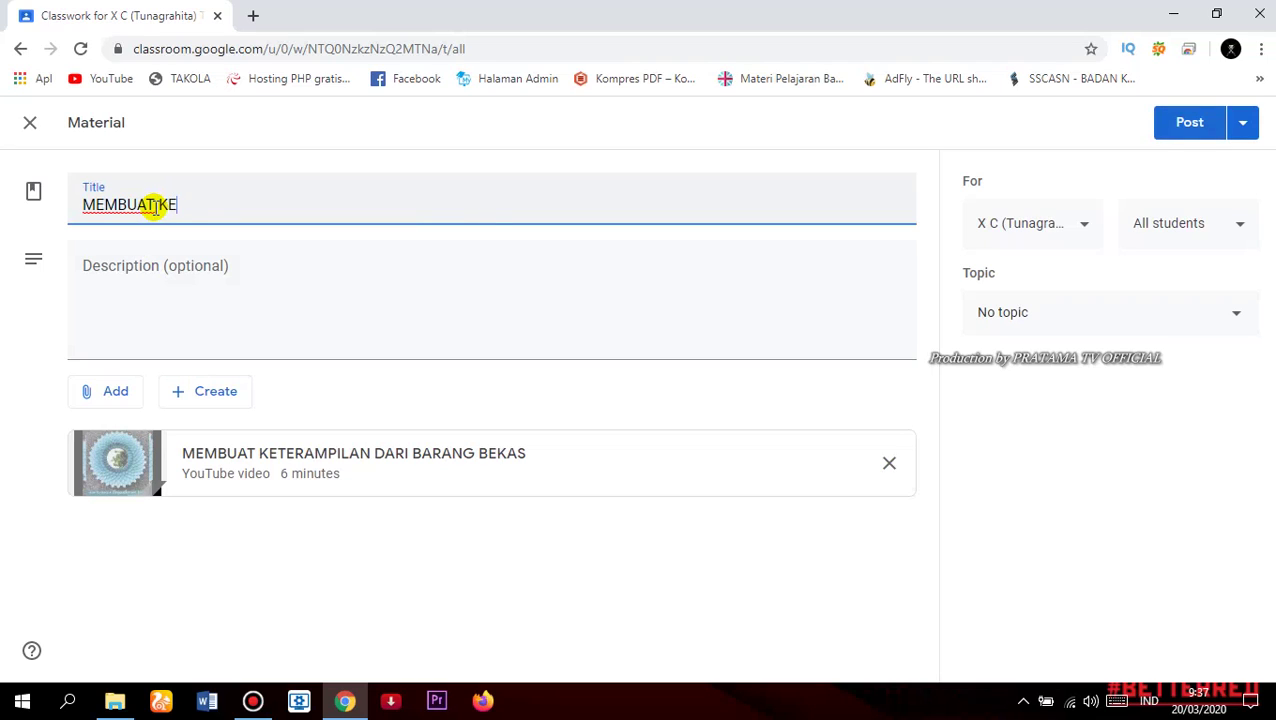
text(TERAMPILAN)
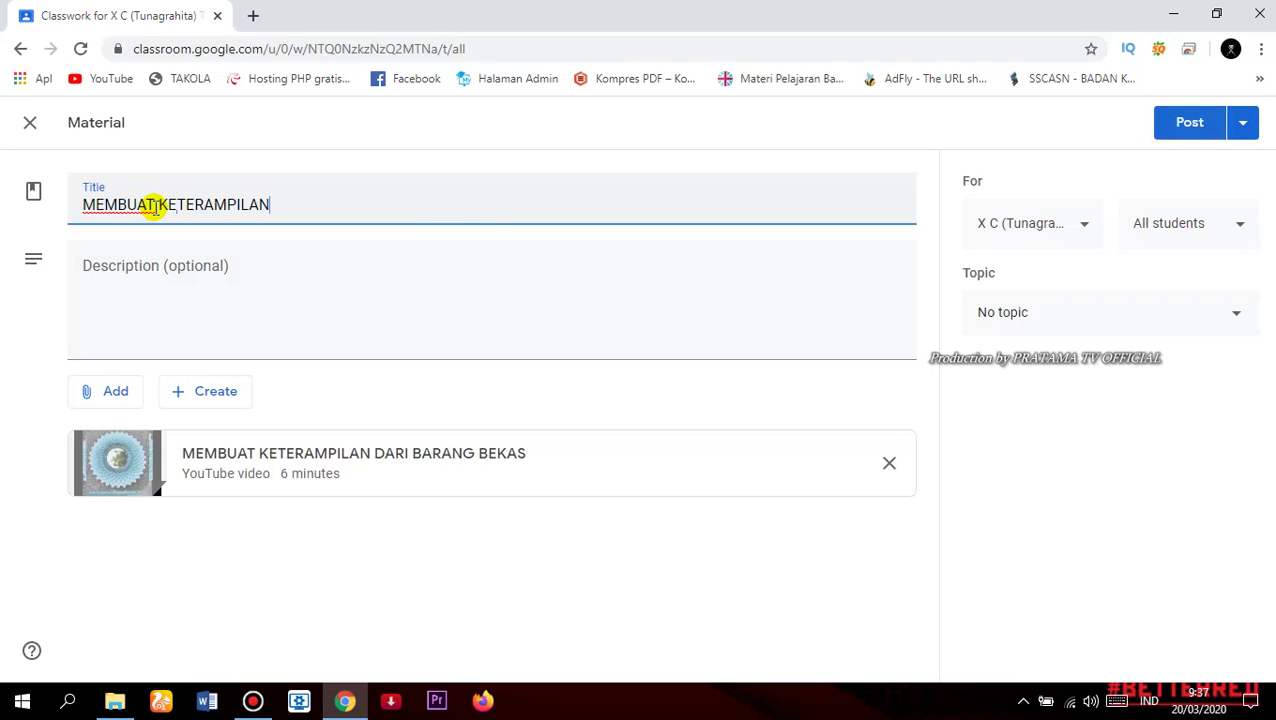
text( DARI BAR)
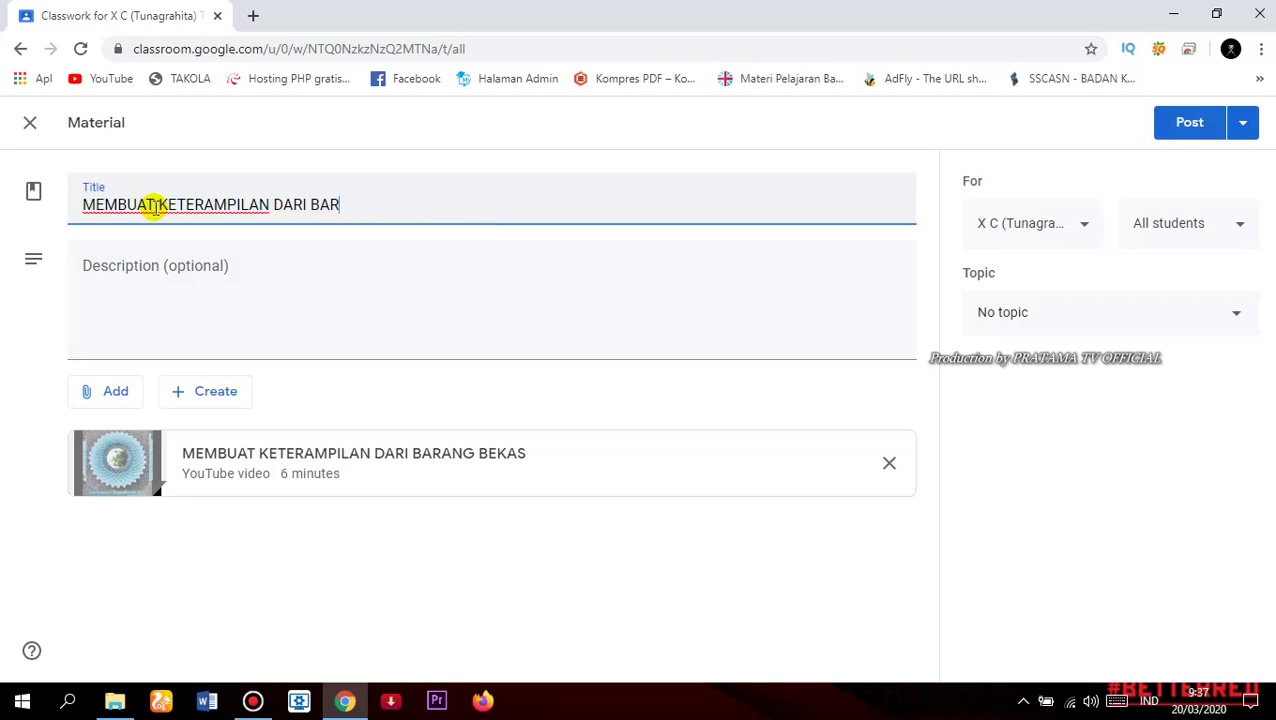
text(ANG BEKAS)
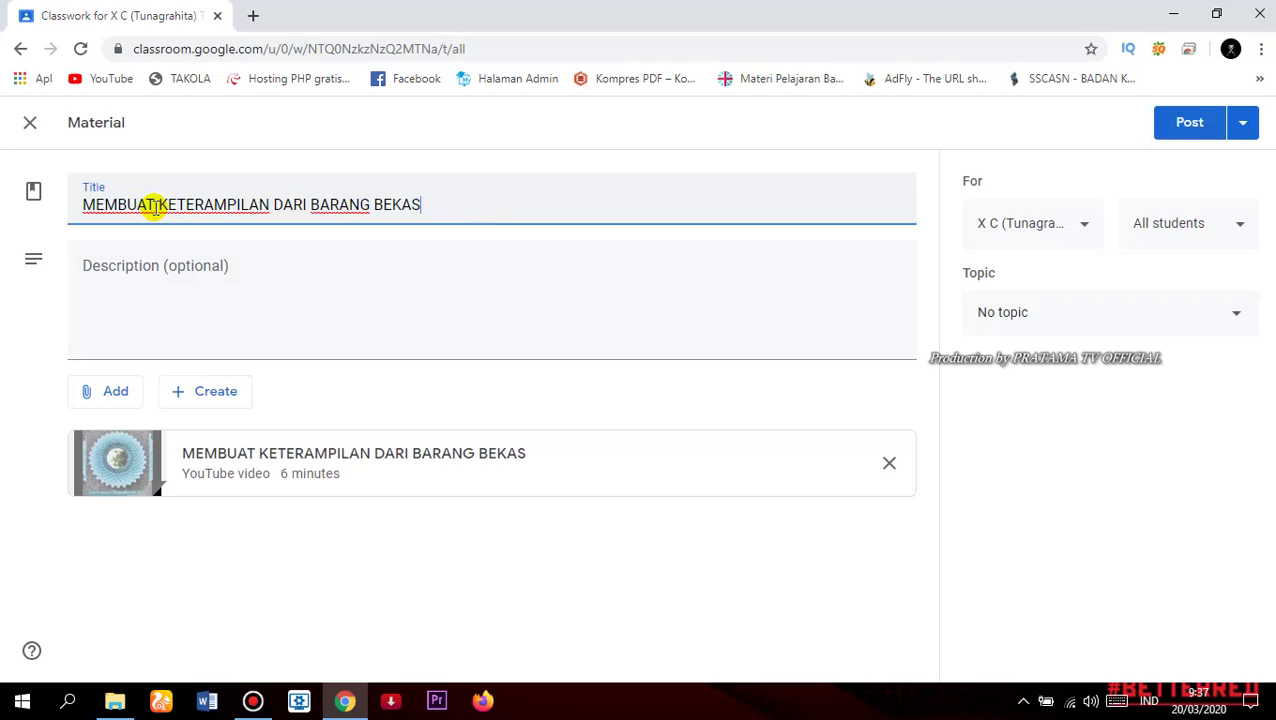
click(183, 280)
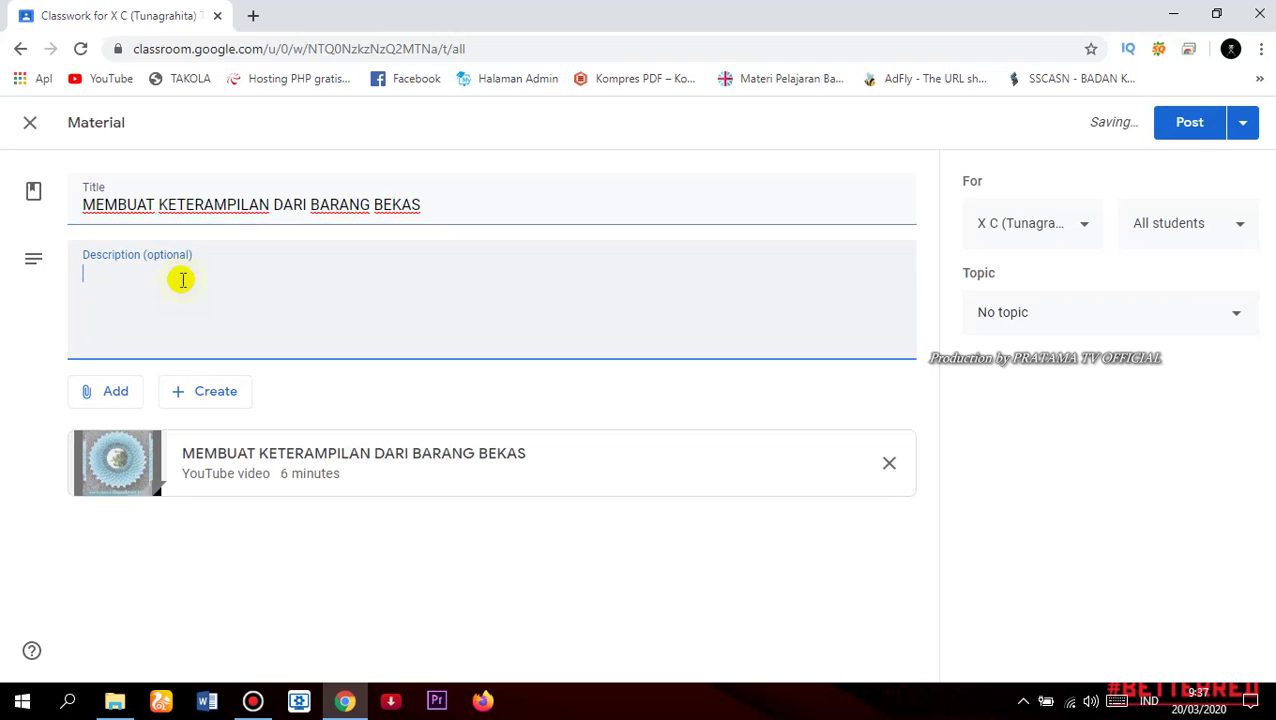
text(TIPS DAN TRIK MEMBUAT KETERAMPILAN DARI BARANG BEKAS)
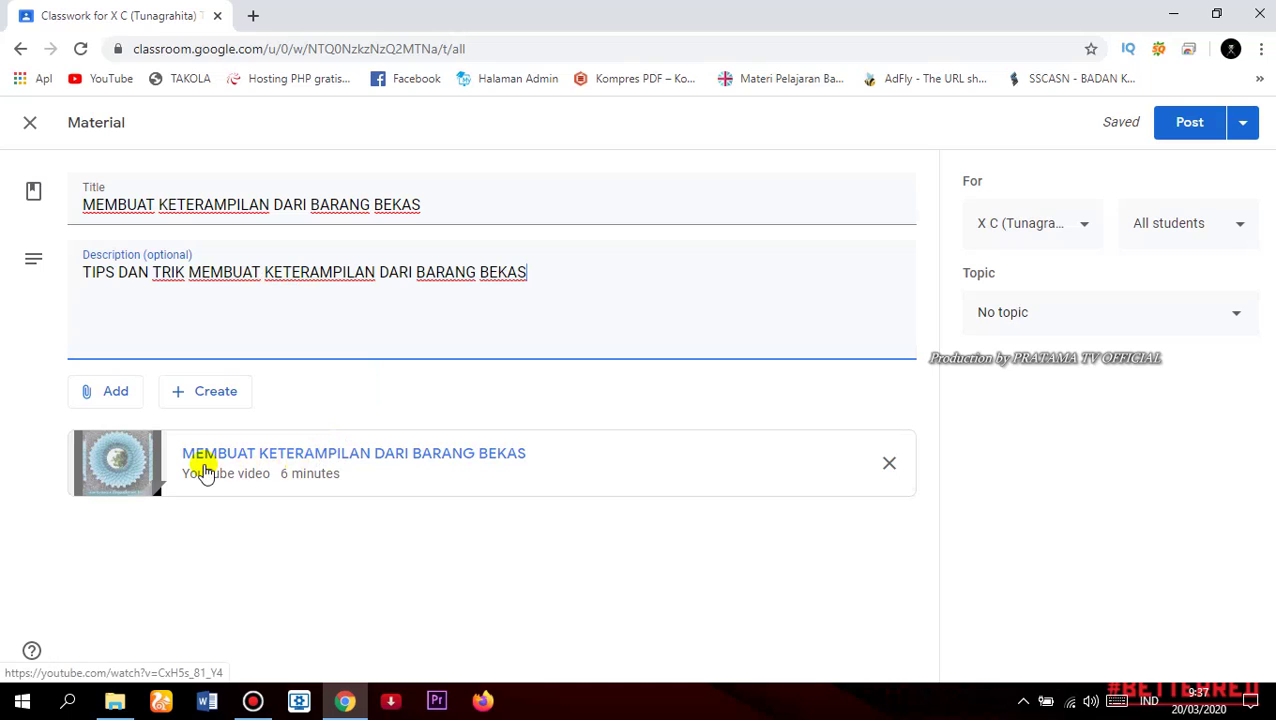
Post the MEMBUAT KETERAMPILAN DARI BARANG BEKAS material to all students and move it under the VIDEO PEMBELAJARAN topic.
click(1170, 123)
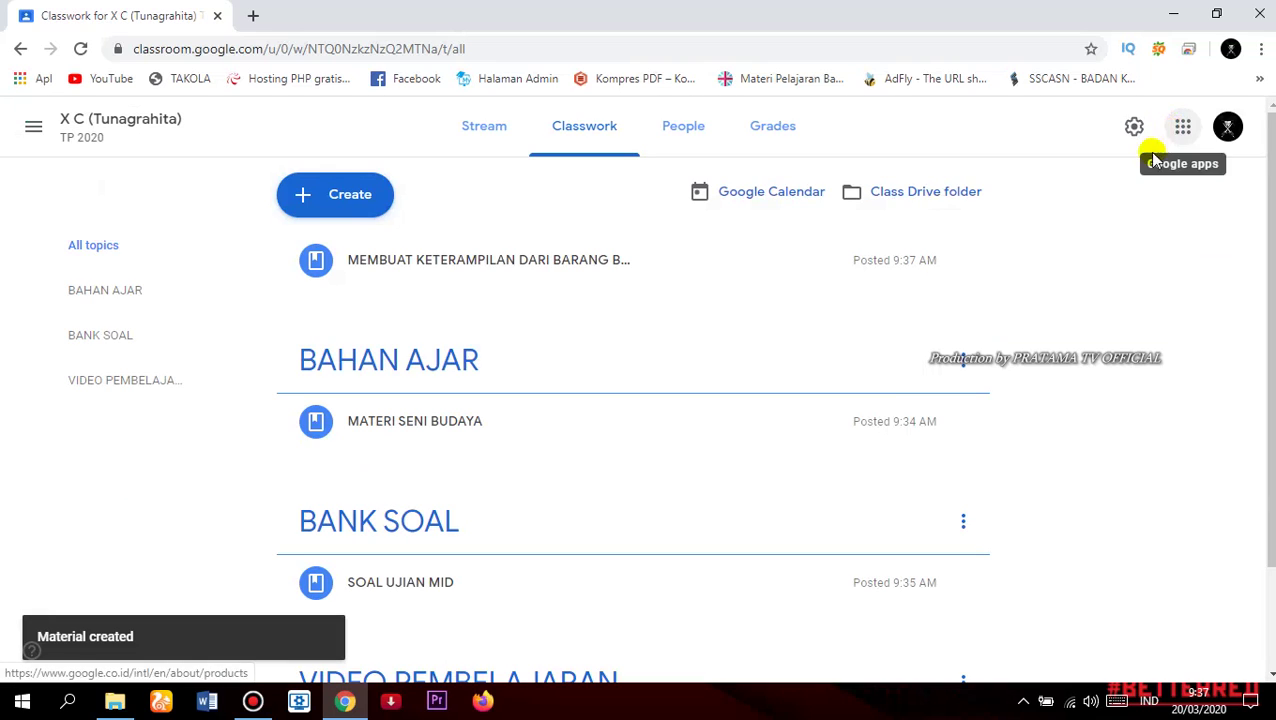
scroll(455, 256, down, 1)
scroll(455, 256, up, 1)
drag(462, 256, 505, 606)
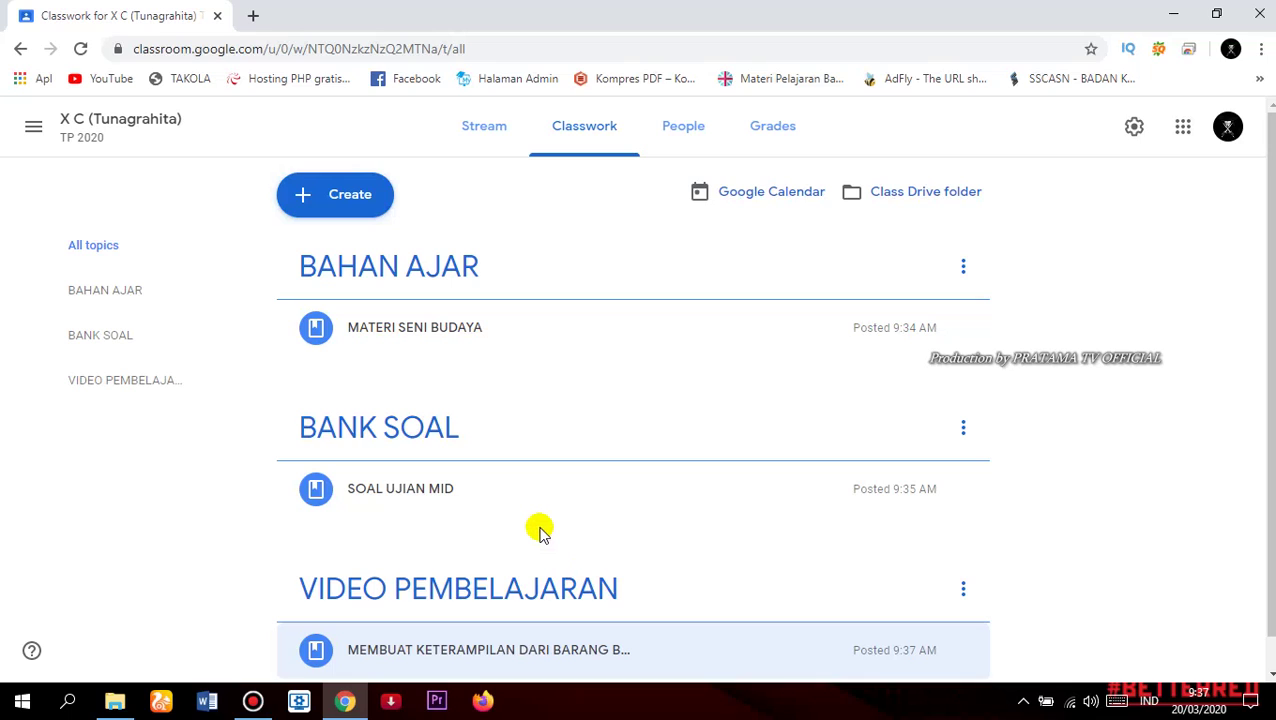
scroll(818, 493, down, 1)
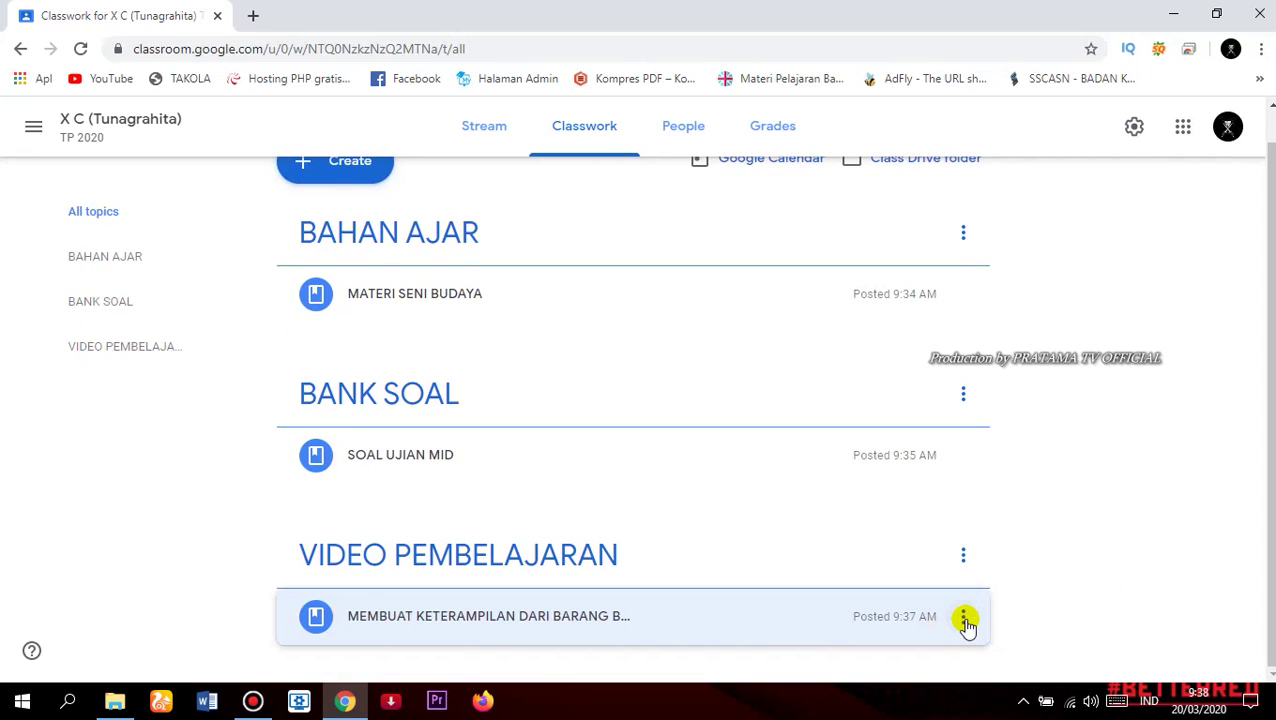
click(963, 620)
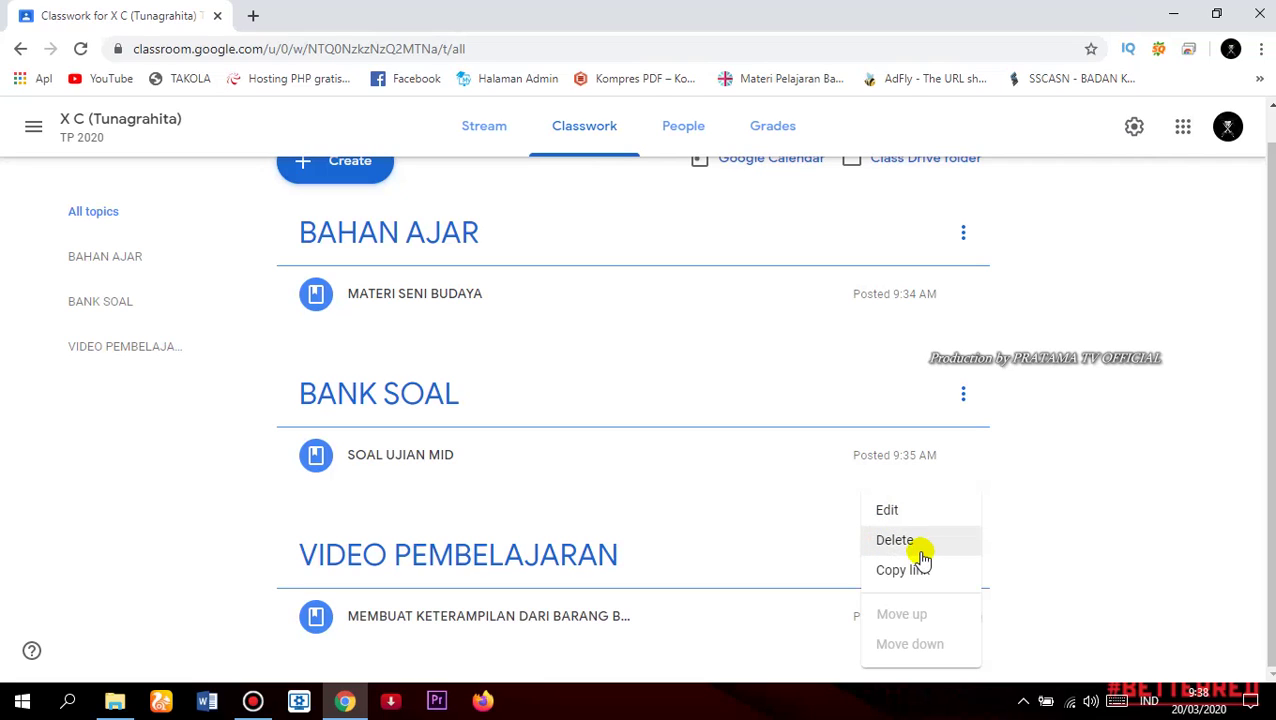
click(1170, 456)
scroll(1140, 516, up, 1)
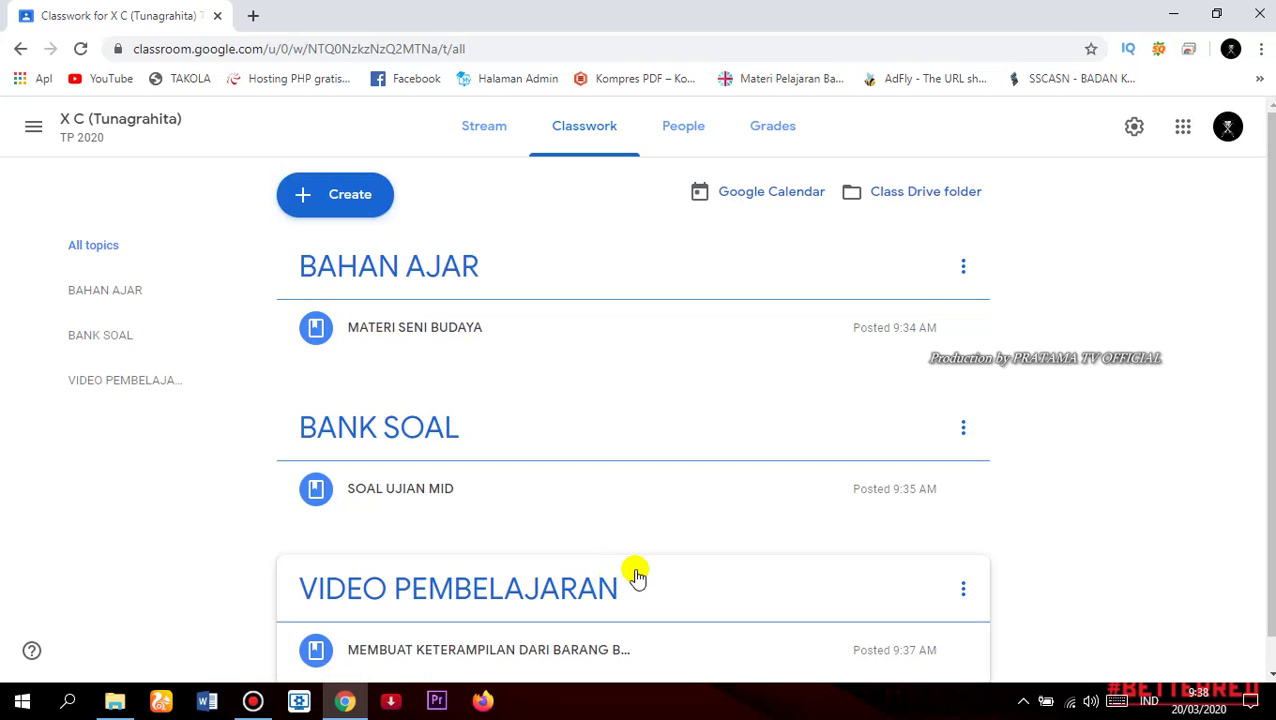
Minimize the browser, close the GOOGLE CLASSROOM folder window and refresh the desktop.
click(1176, 14)
click(1258, 12)
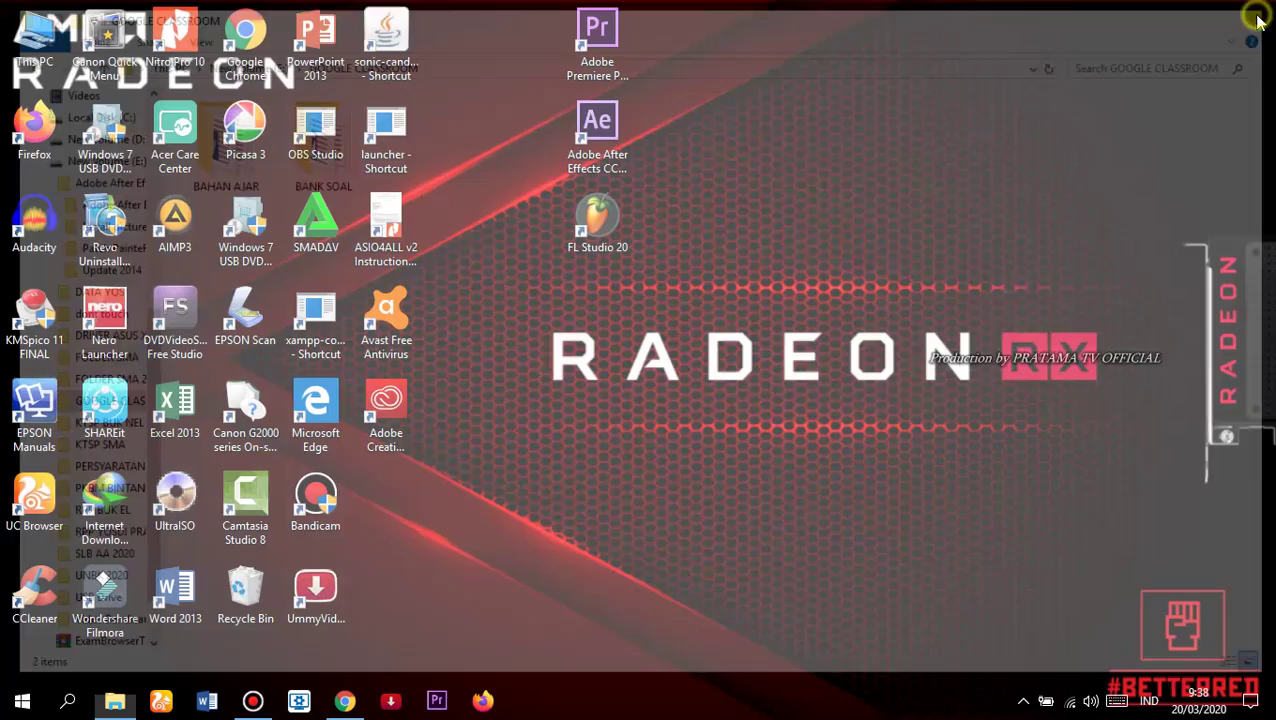
right_click(771, 231)
click(808, 314)
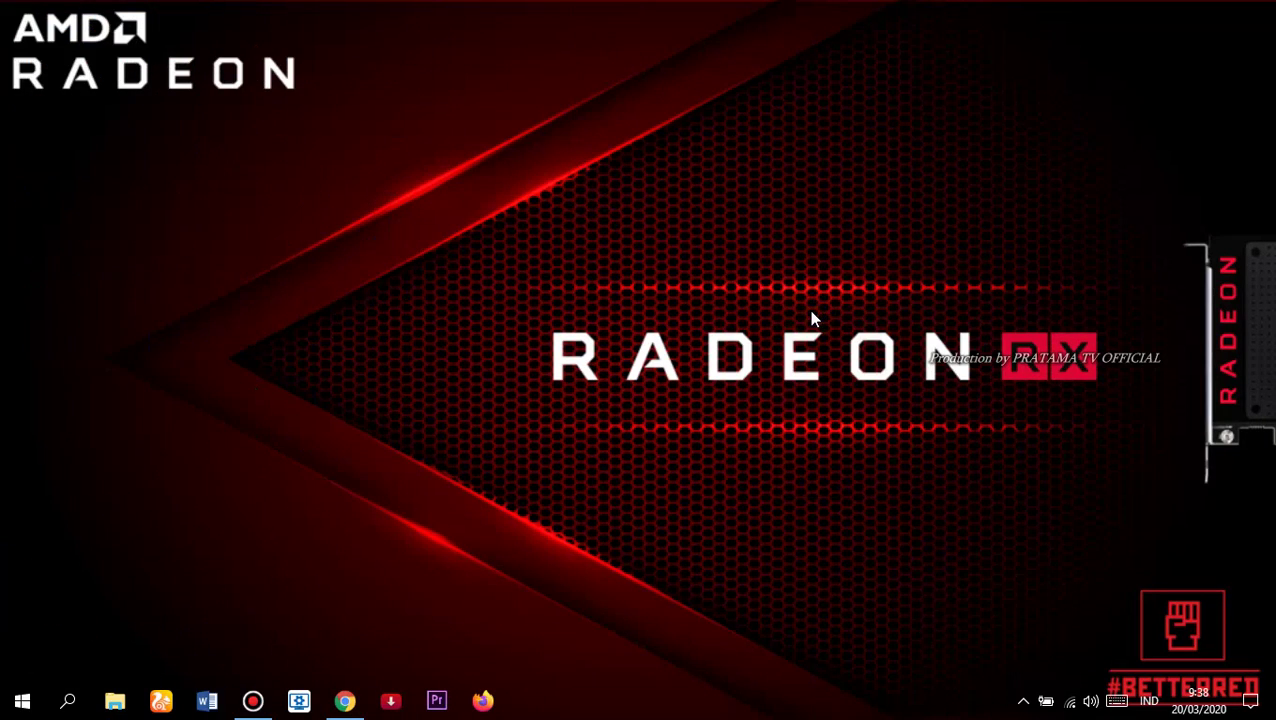